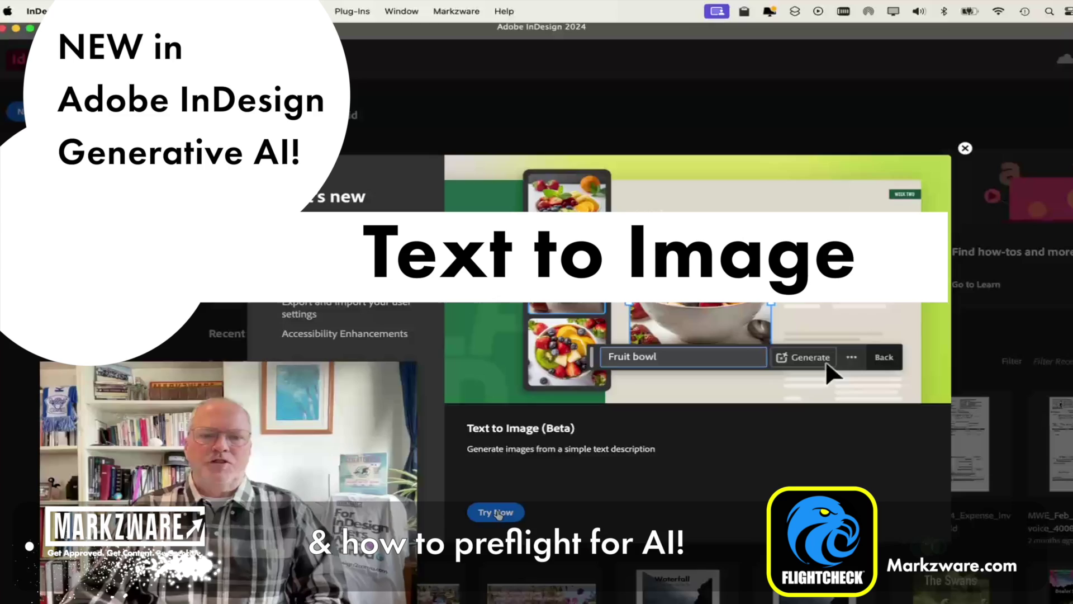
# Step: Dismiss the What's New overview to reveal the recipe meal-plan spread
pyautogui.click(499, 513)
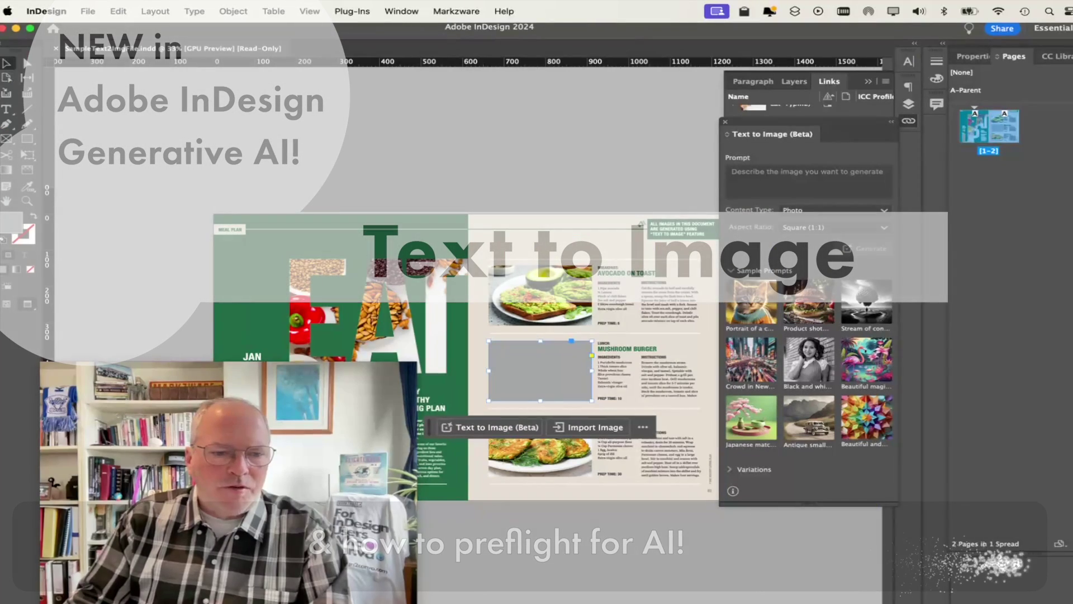
# Step: Zoom to 75% and enter the Text to Image prompt 'Lizard in sand' for the empty lunch frame
pyautogui.click(78, 597)
pyautogui.click(78, 472)
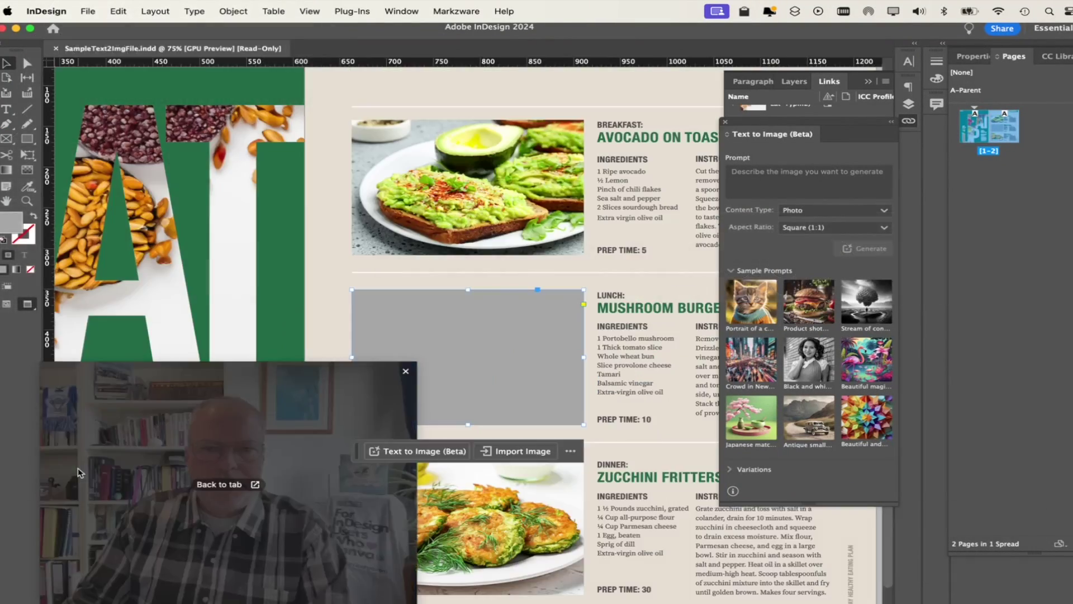
pyautogui.click(585, 385)
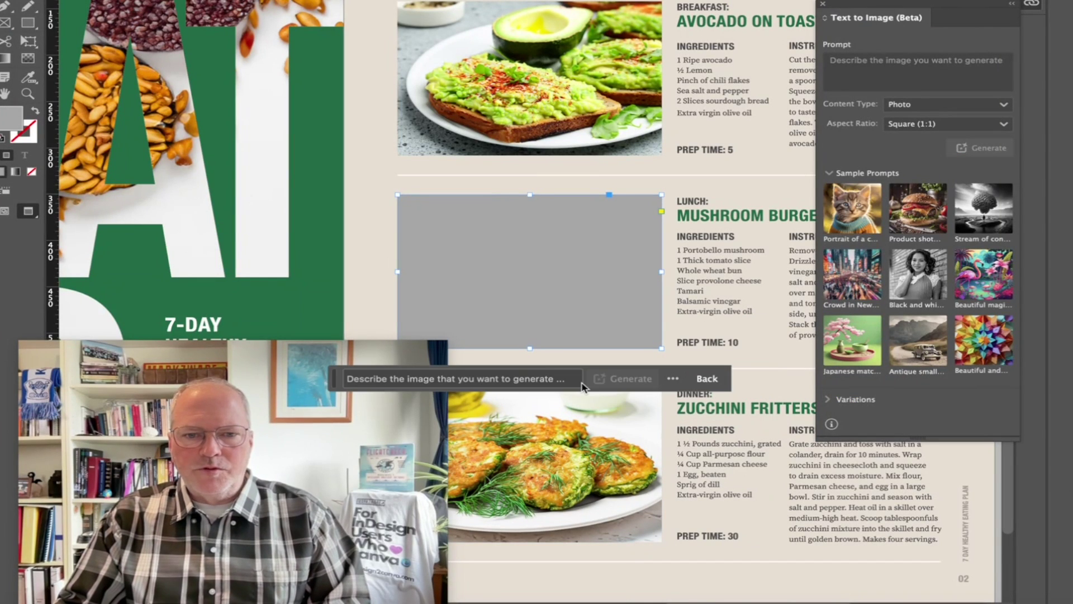
pyautogui.click(480, 382)
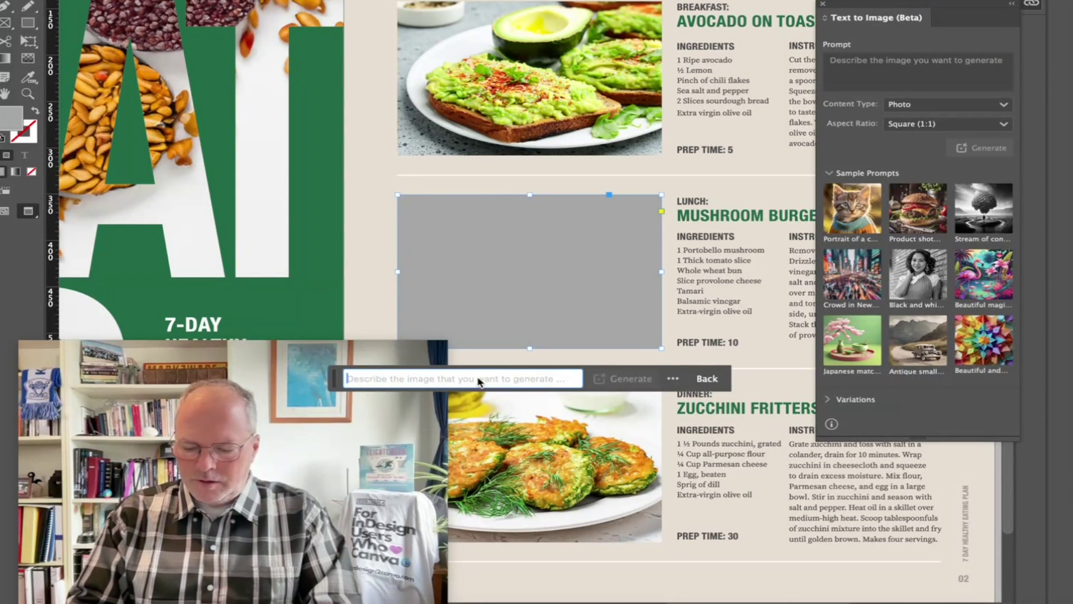
pyautogui.write('Lizard in sand')
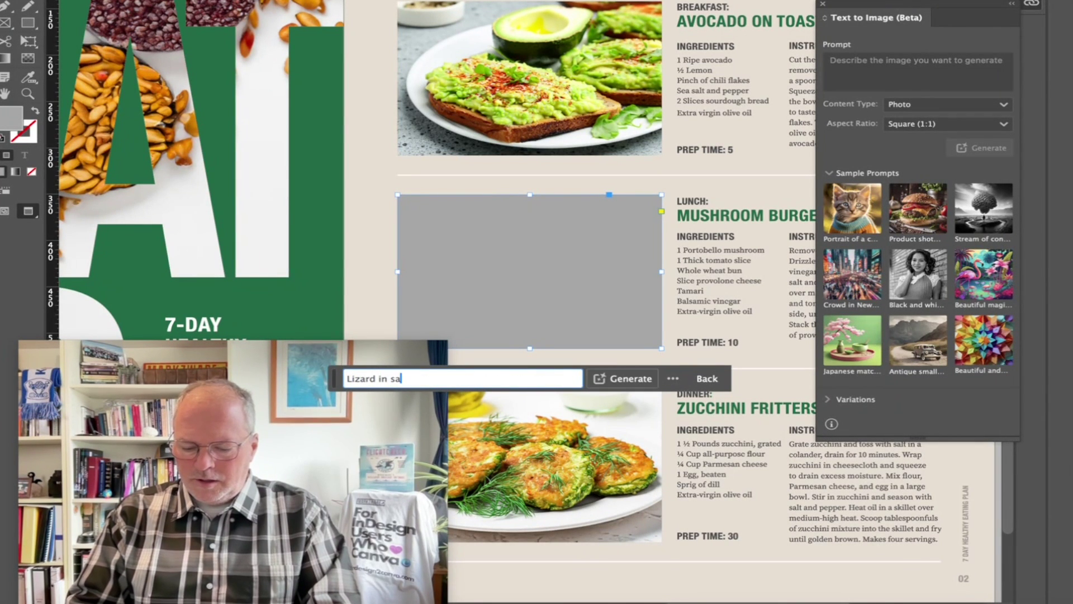
# Step: Generate 'Lizard in sand' images and place the third variation (3/3) in the lunch frame
pyautogui.click(625, 380)
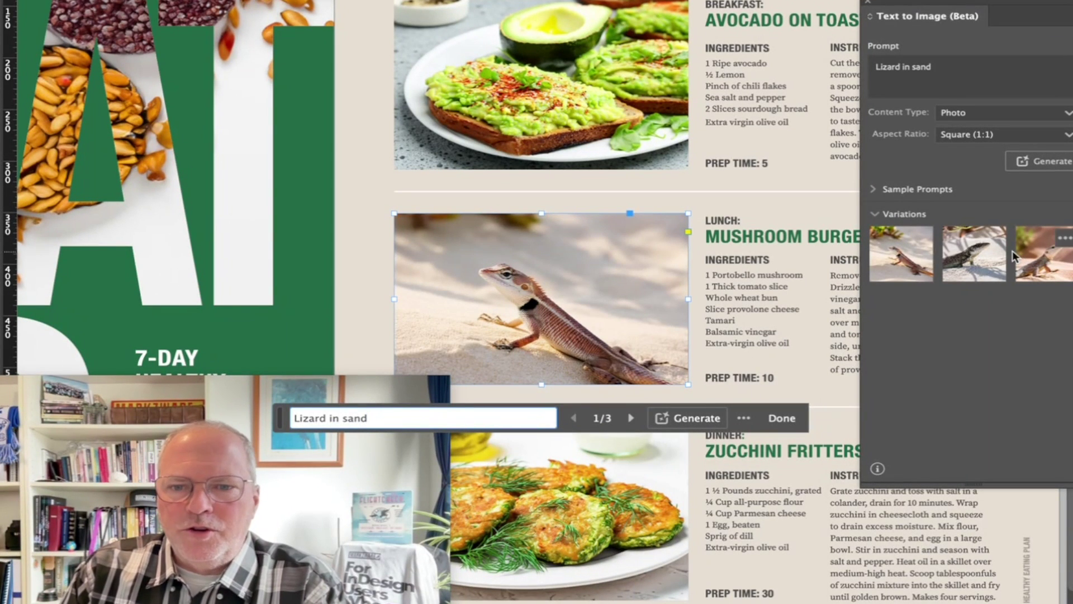
pyautogui.click(973, 258)
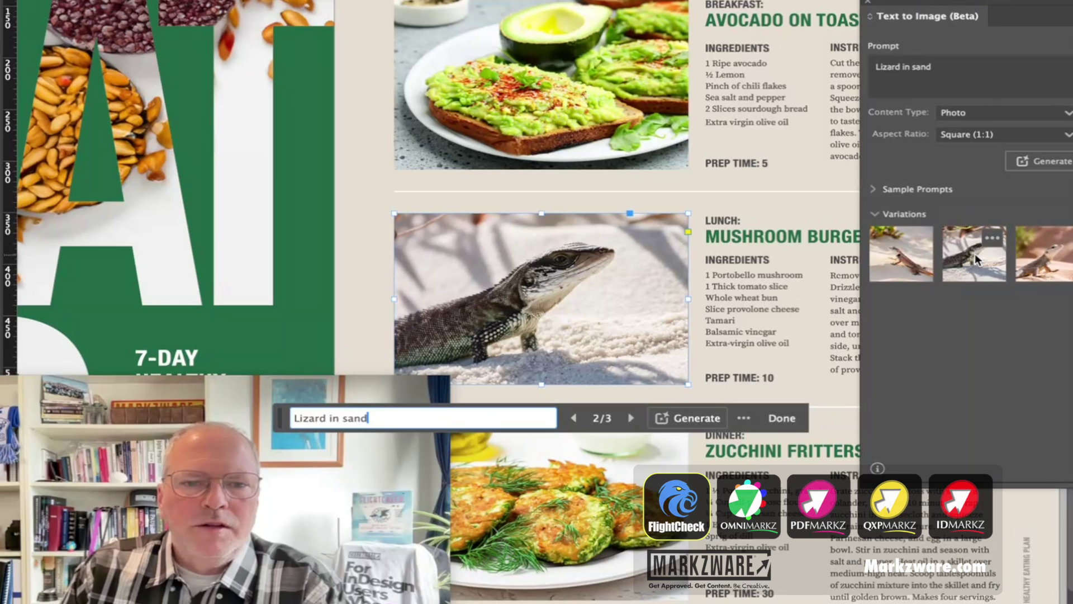
pyautogui.moveTo(1043, 253)
pyautogui.click(1039, 259)
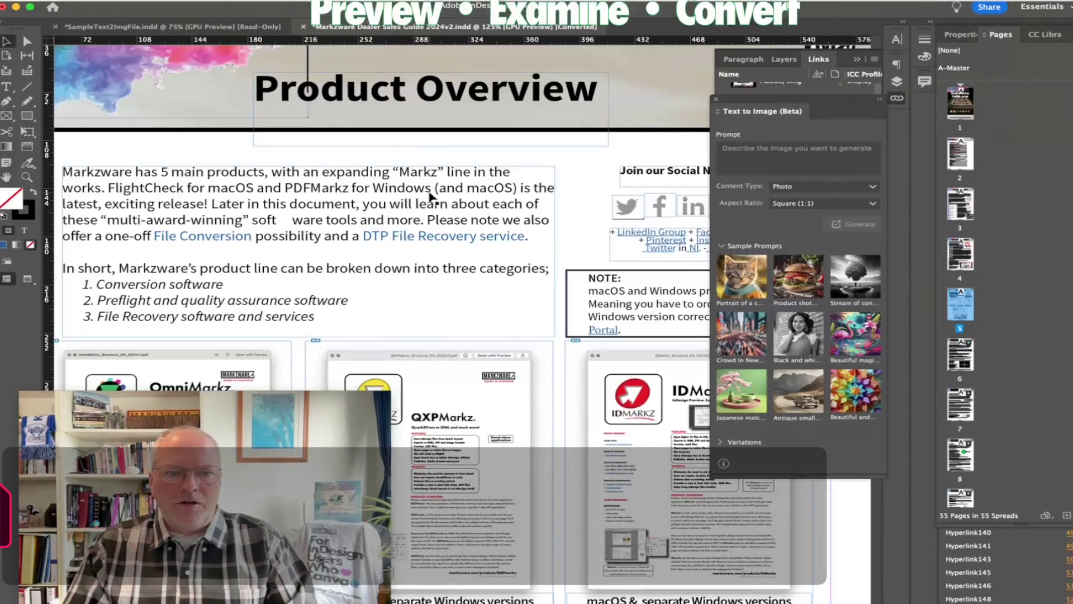
# Step: Scroll the Markzware Dealer Sales Guide to its Dealer Sales Guide 2024 cover page
pyautogui.scroll(10, 431, 195)
pyautogui.scroll(5, 431, 195)
pyautogui.scroll(5, 431, 195)
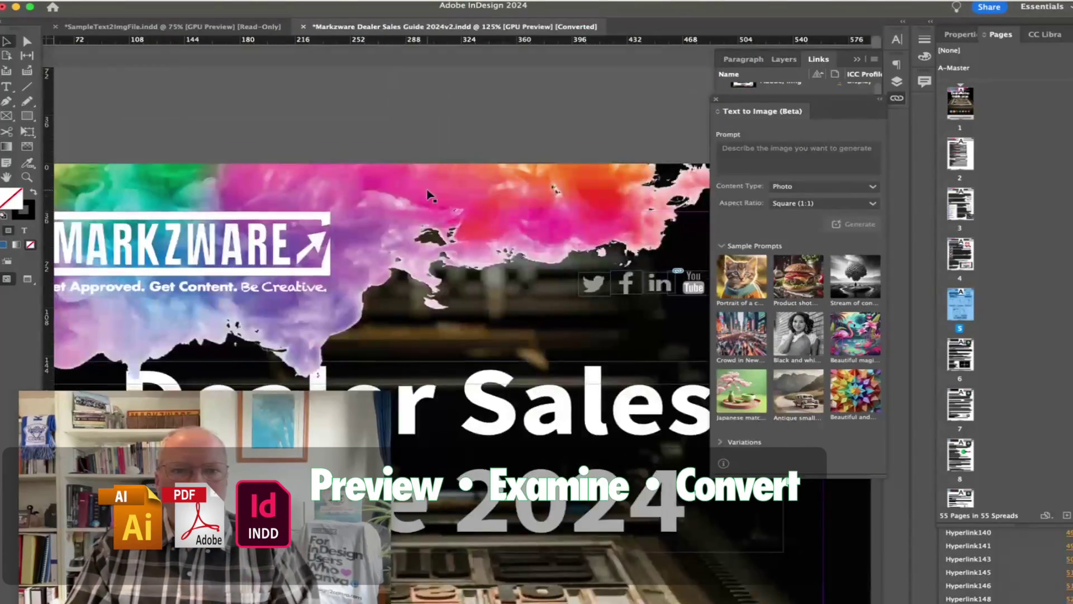
pyautogui.scroll(3, 431, 195)
pyautogui.scroll(5, 427, 189)
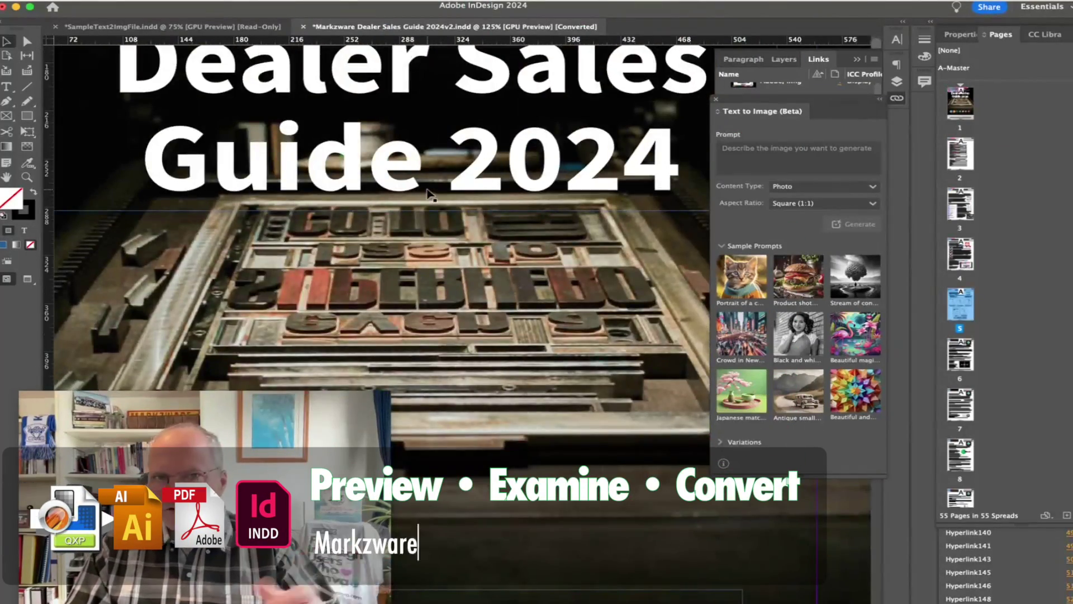
pyautogui.scroll(3, 429, 190)
pyautogui.scroll(2, 431, 188)
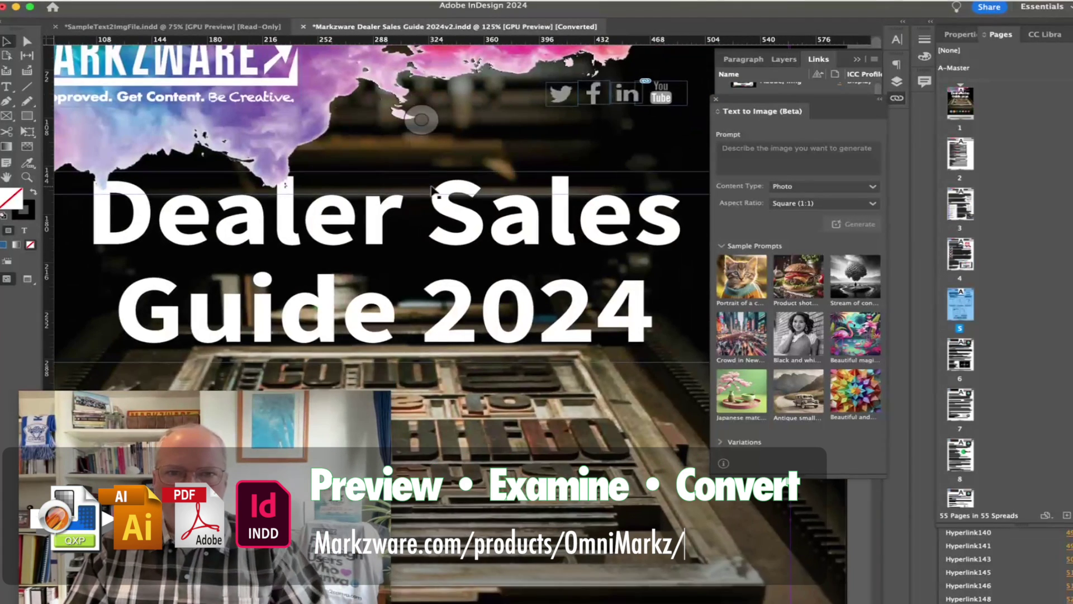
pyautogui.scroll(-5, 434, 192)
pyautogui.scroll(-1, 431, 190)
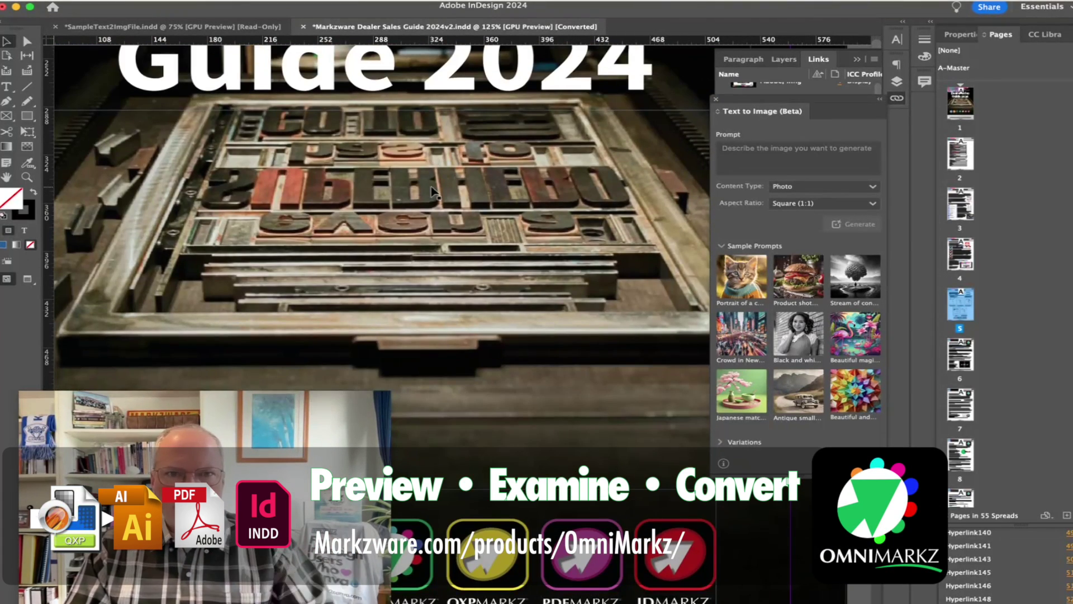
pyautogui.scroll(-10, 455, 187)
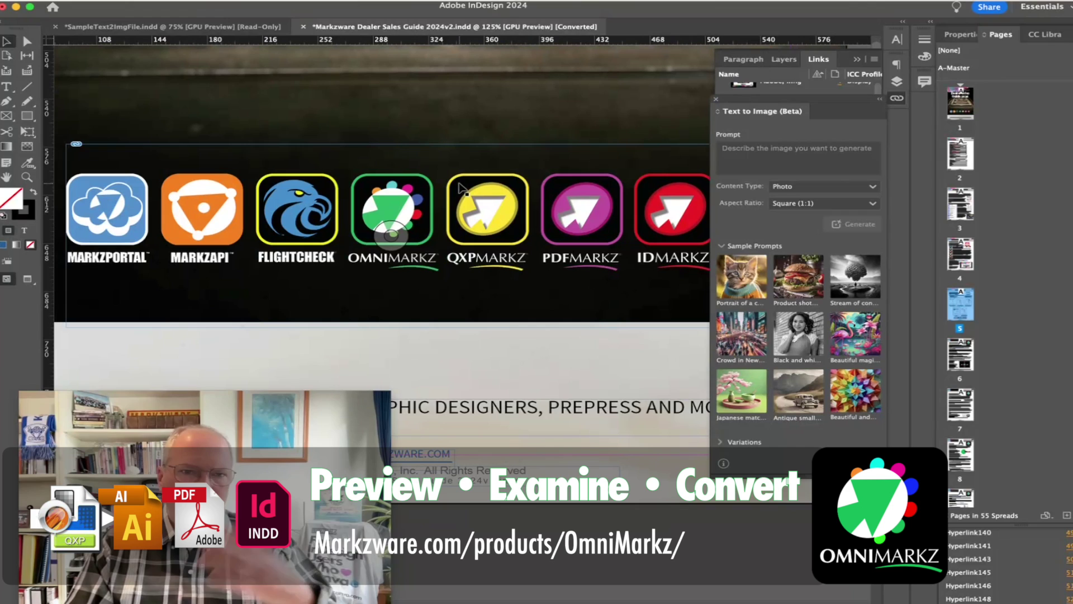
pyautogui.scroll(10, 461, 196)
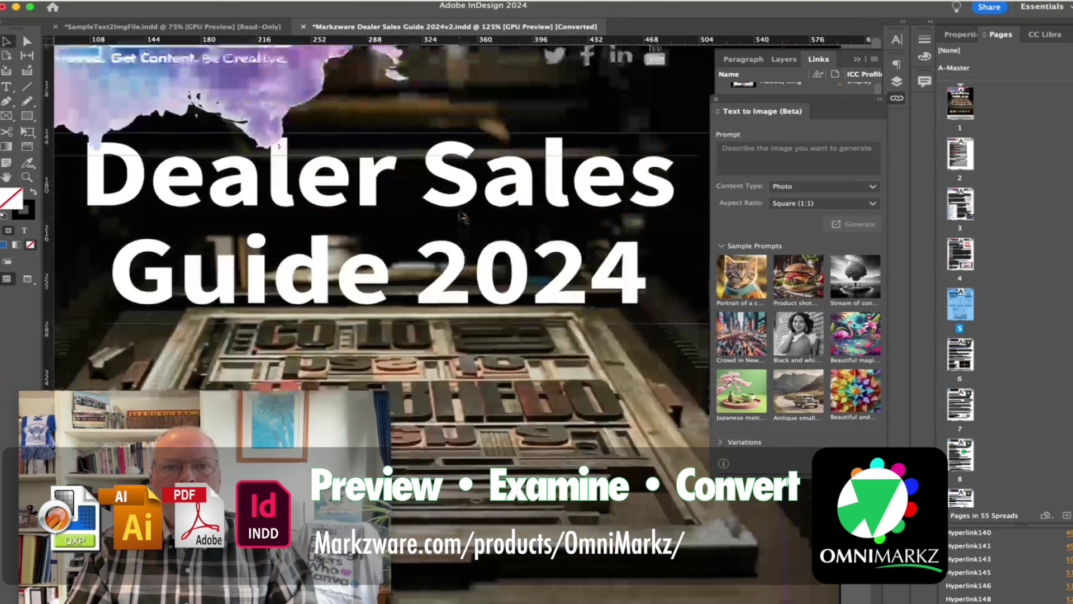
pyautogui.scroll(2, 459, 215)
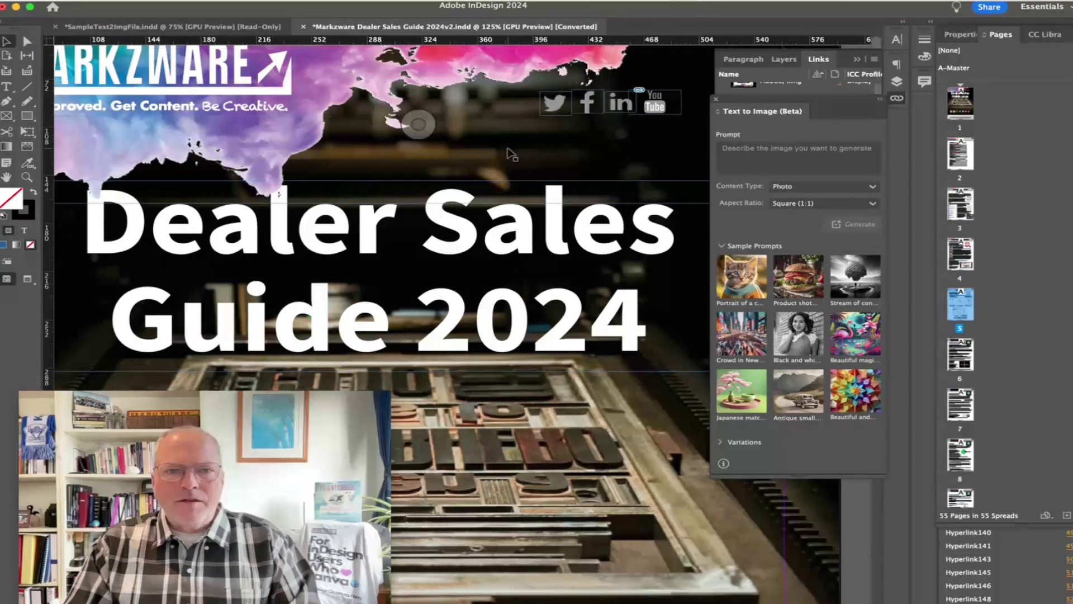
# Step: Select the cover photo and set Content Type Photo with Frame dimensions aspect ratio
pyautogui.click(447, 474)
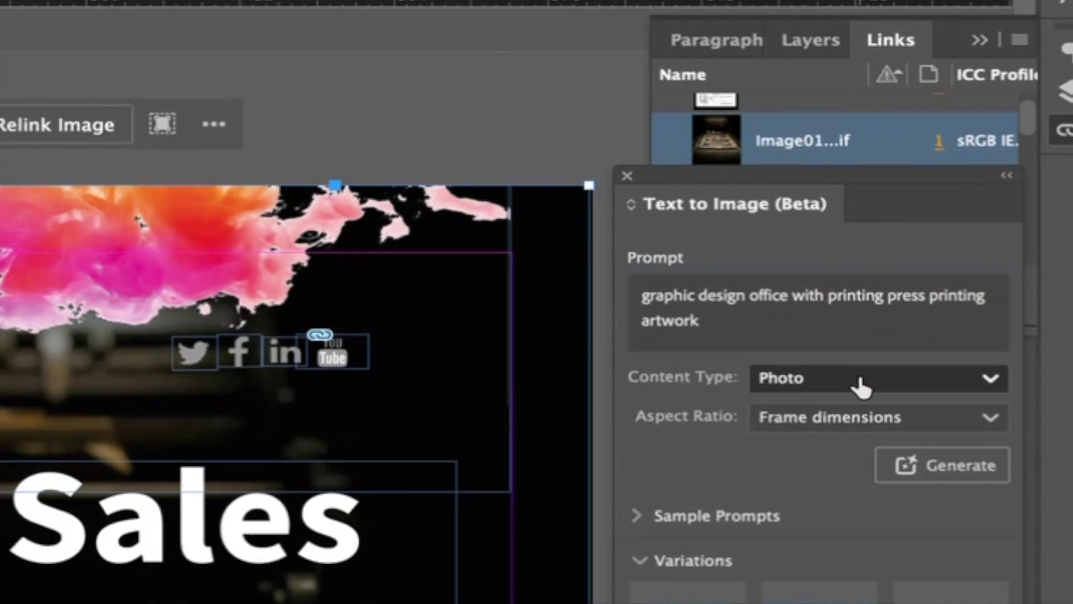
pyautogui.click(837, 393)
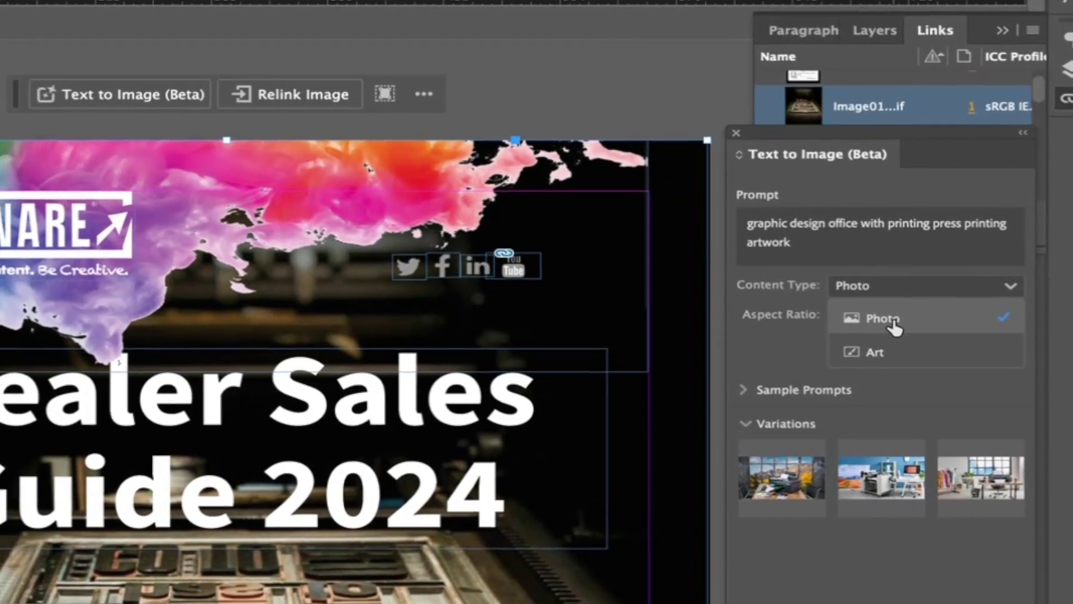
pyautogui.click(889, 336)
pyautogui.click(890, 309)
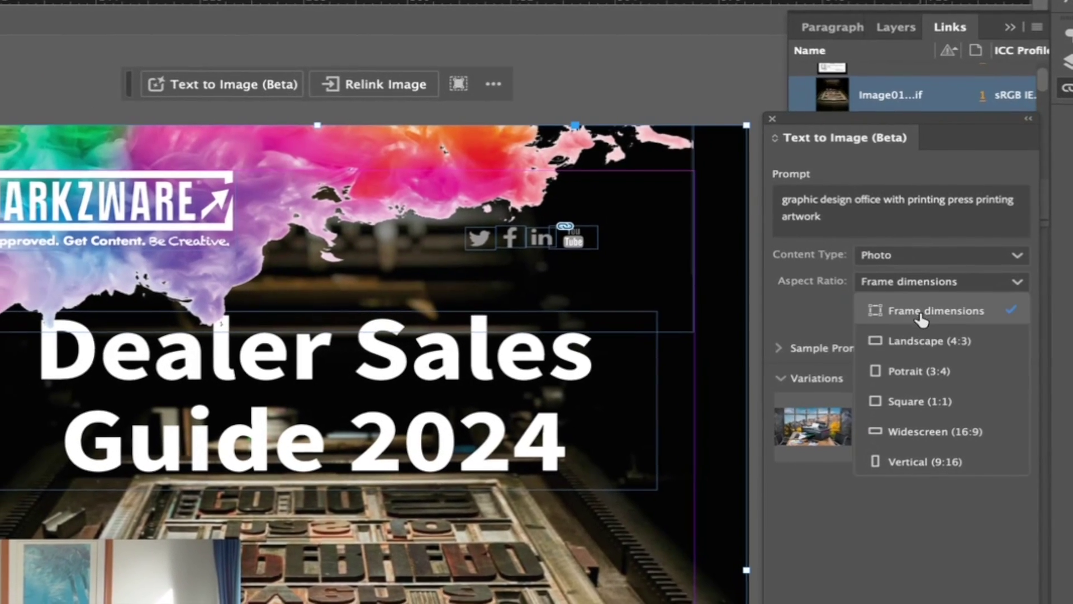
pyautogui.click(922, 306)
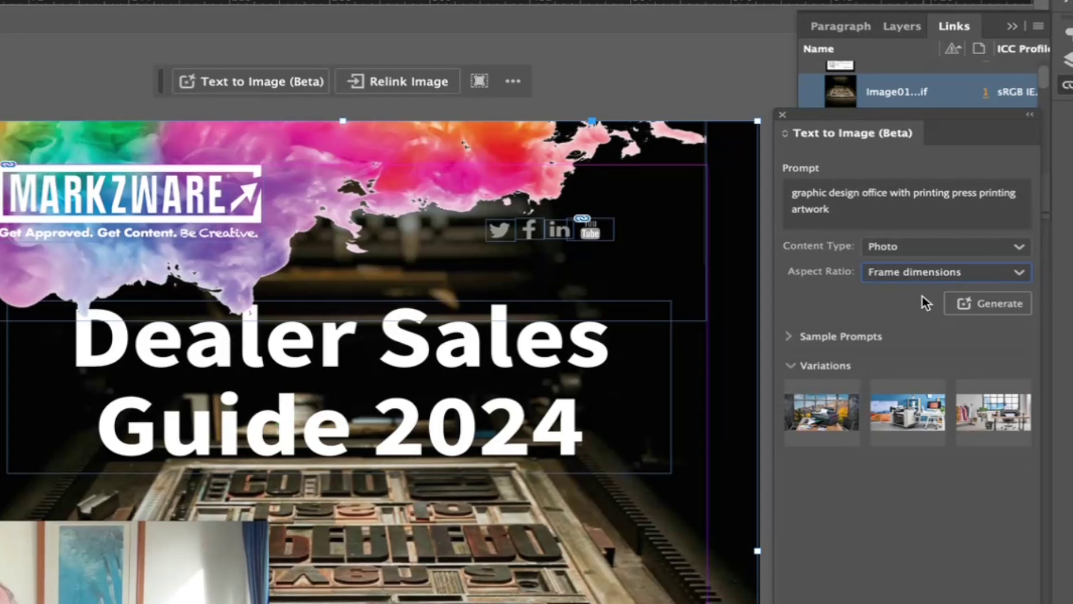
# Step: Generate the office-with-printing-press cover images and place the one with the blue printer
pyautogui.click(997, 304)
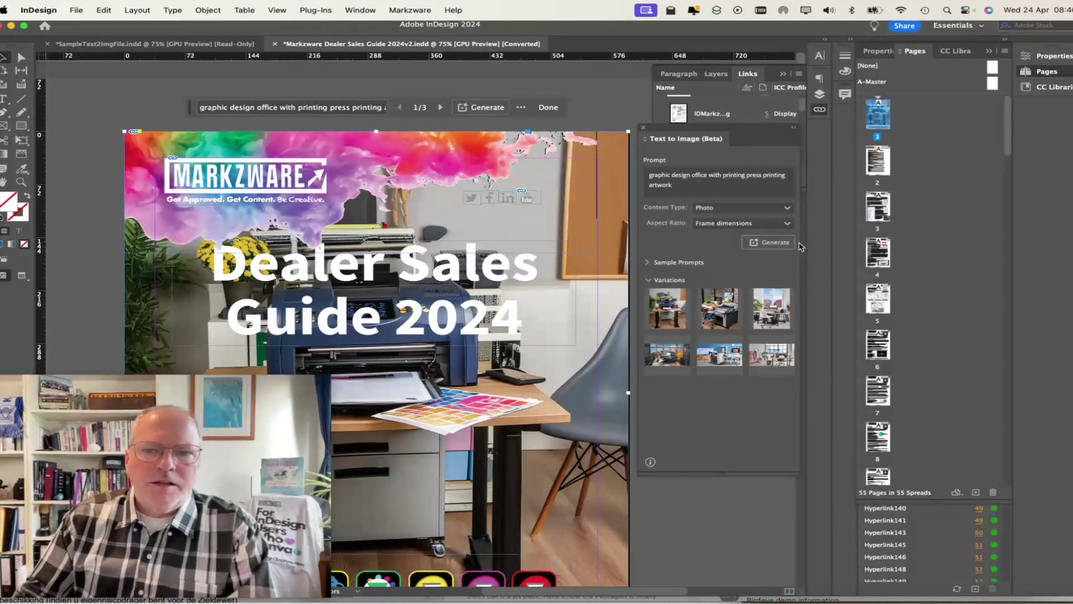
pyautogui.click(720, 308)
pyautogui.click(777, 311)
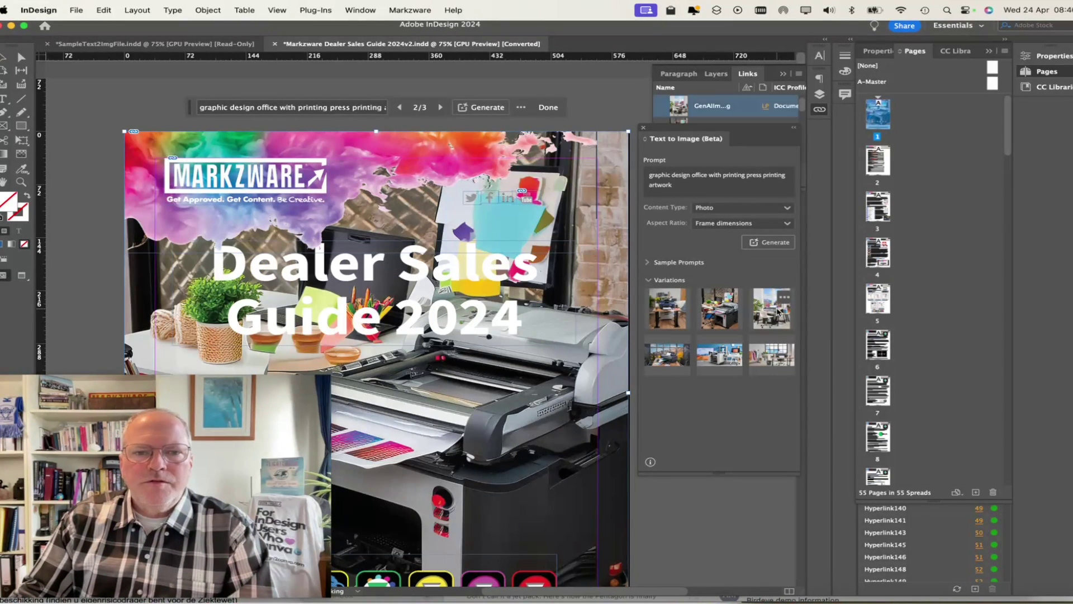
pyautogui.click(675, 355)
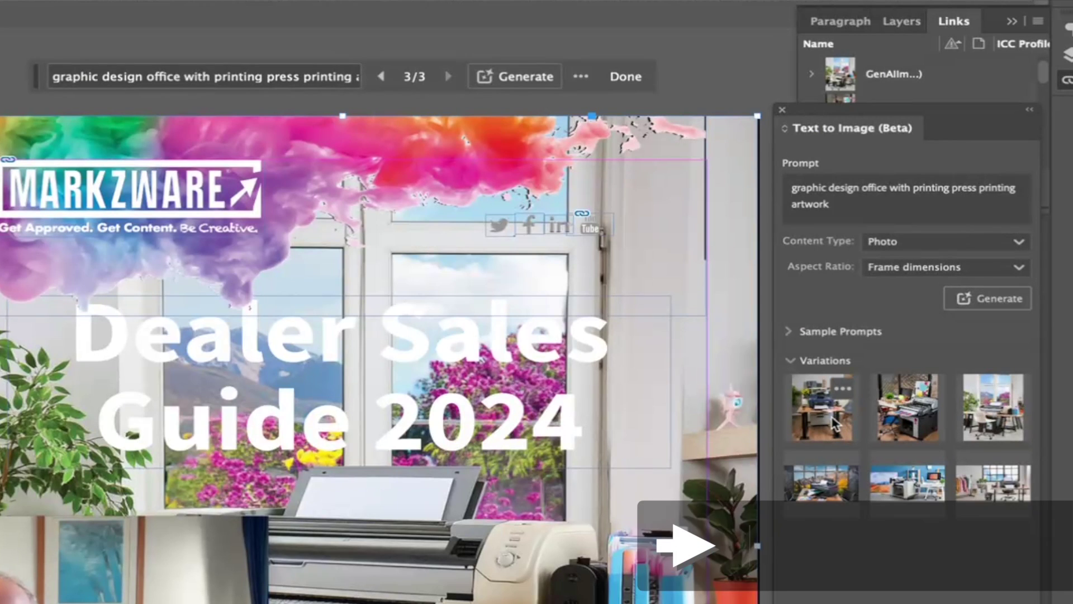
pyautogui.click(669, 308)
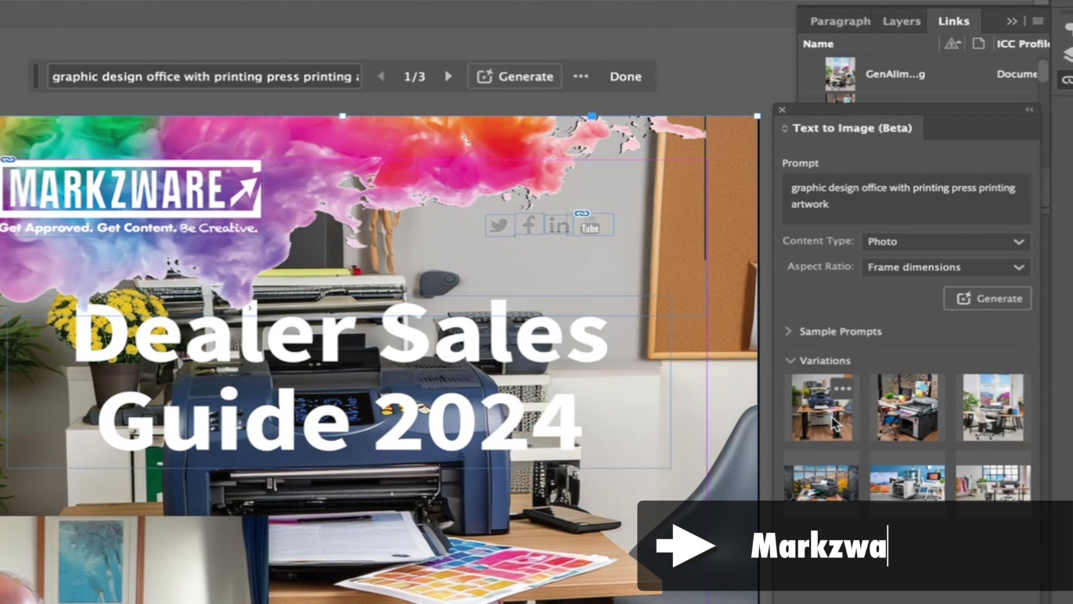
# Step: Replace the cover prompt with 'printing press printing print work'
pyautogui.click(847, 195)
pyautogui.hotkey('ctrl', 'a')
pyautogui.write('prin')
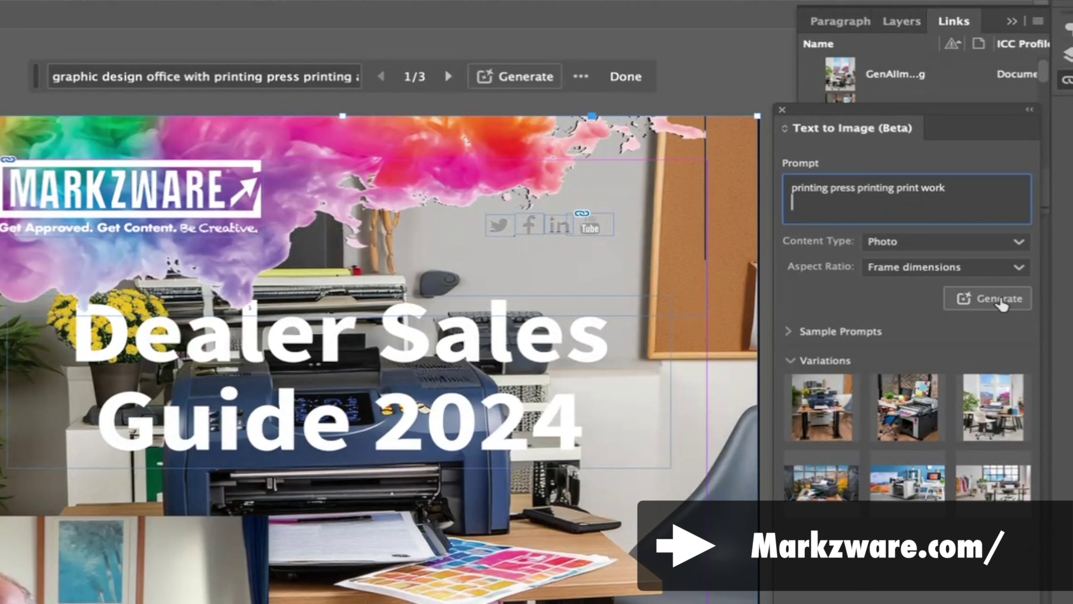
# Step: Generate new cover photos and settle on the second, a close-up printing press
pyautogui.click(984, 299)
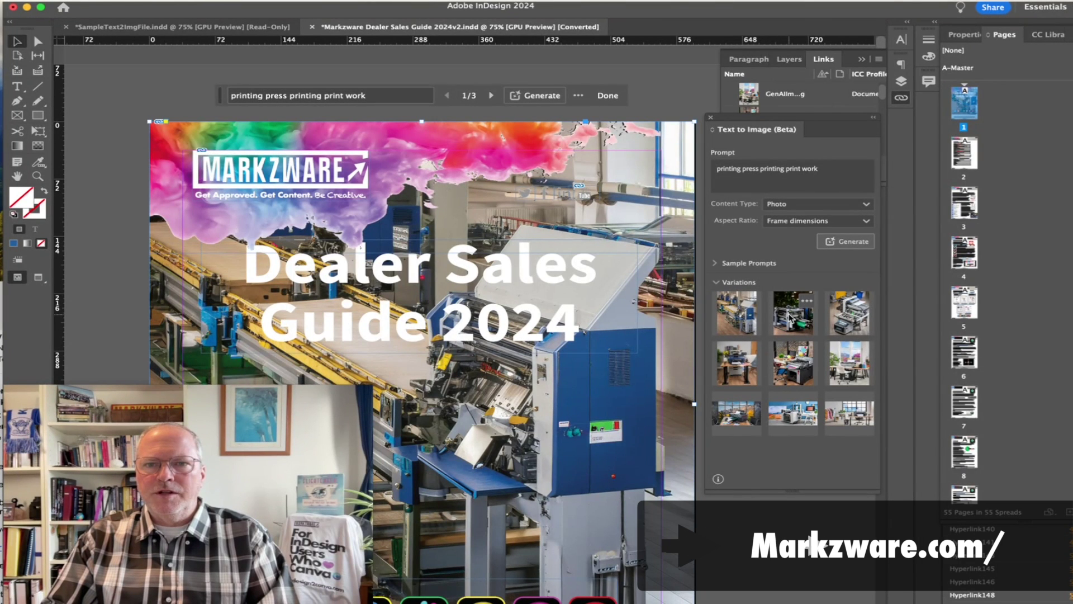
pyautogui.click(790, 319)
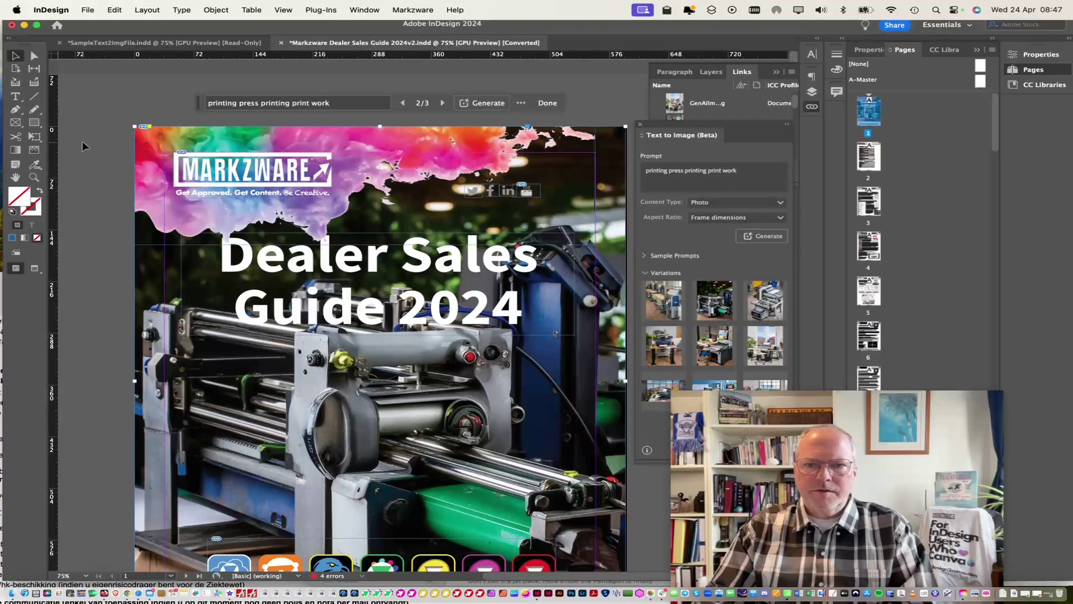
pyautogui.click(756, 306)
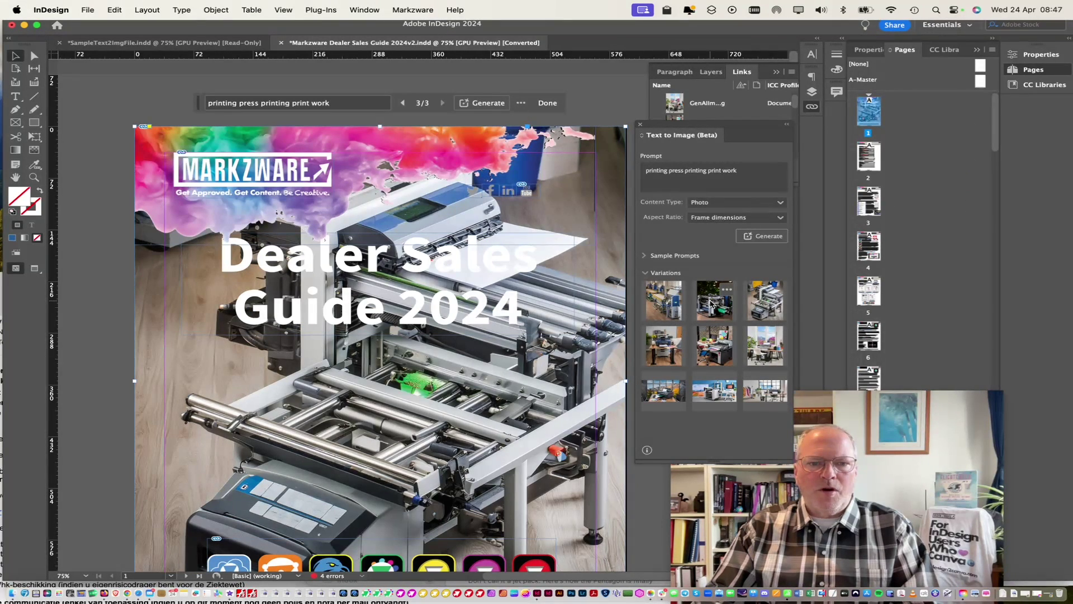
pyautogui.click(712, 304)
pyautogui.click(674, 305)
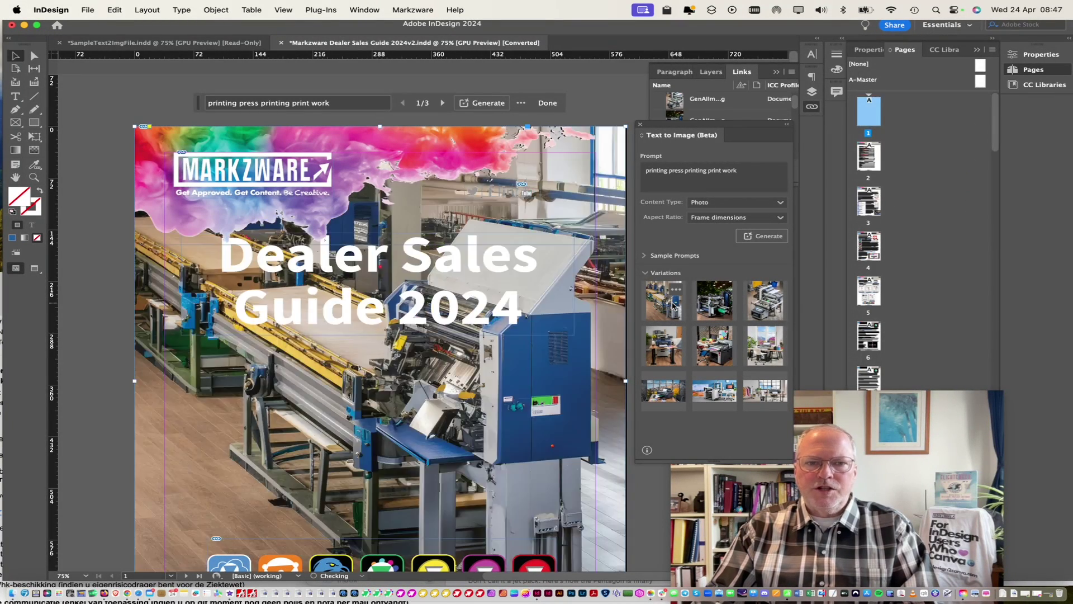
pyautogui.click(699, 303)
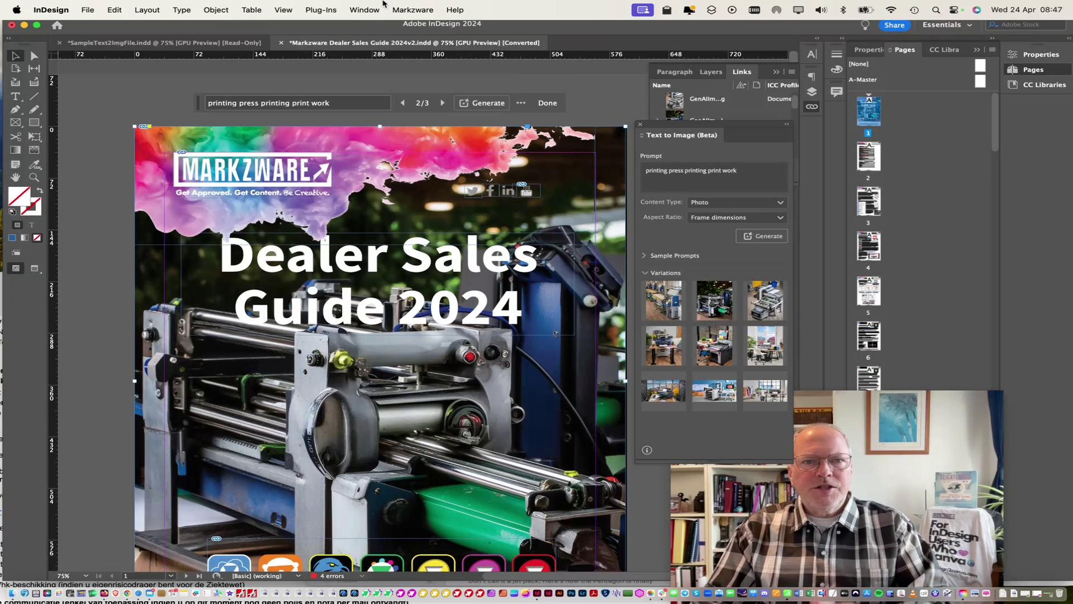
# Step: Back in the recipe layout, generate 'mushroom burger' images in place of the lizard prompt
pyautogui.click(184, 43)
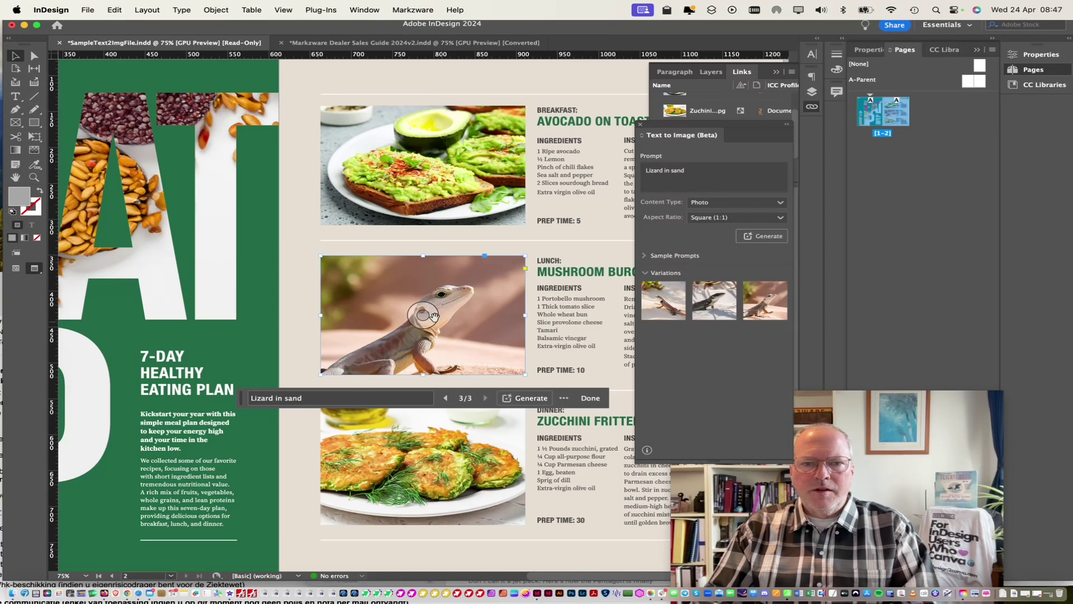
pyautogui.tripleClick(695, 179)
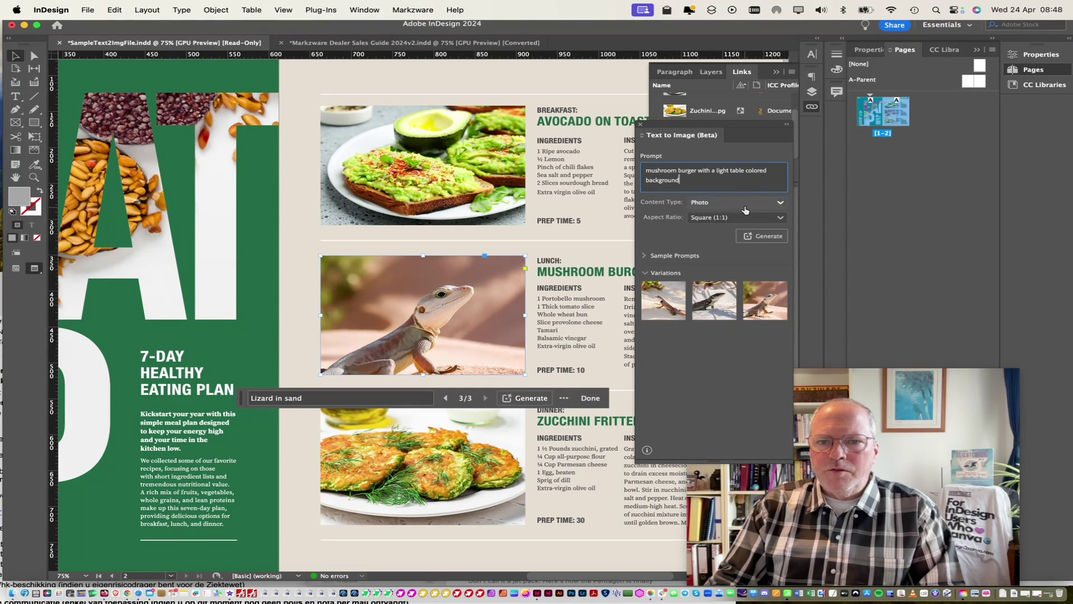
pyautogui.click(761, 237)
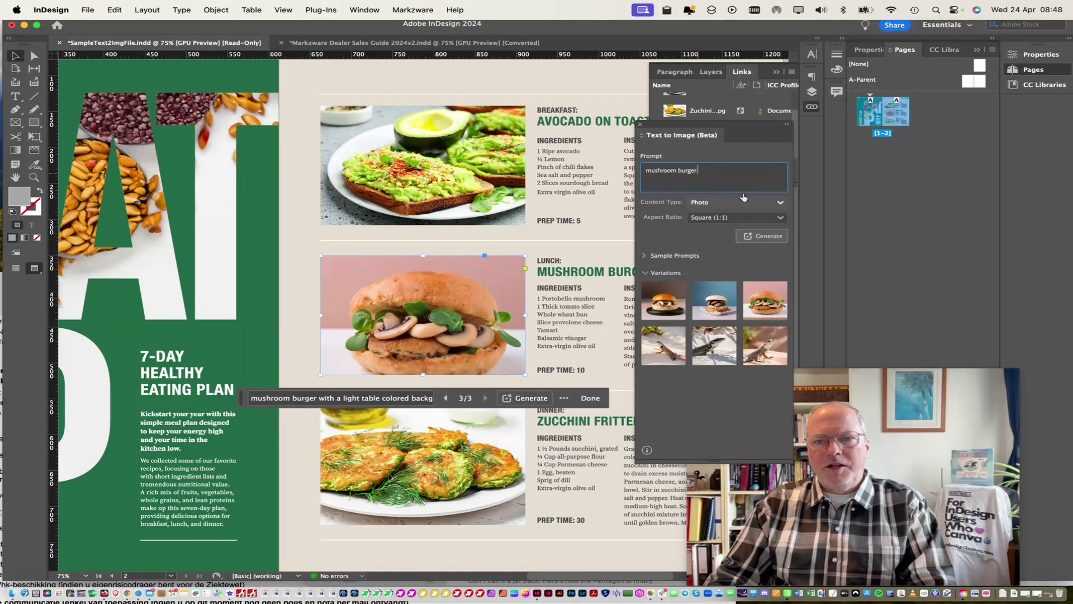
pyautogui.click(756, 235)
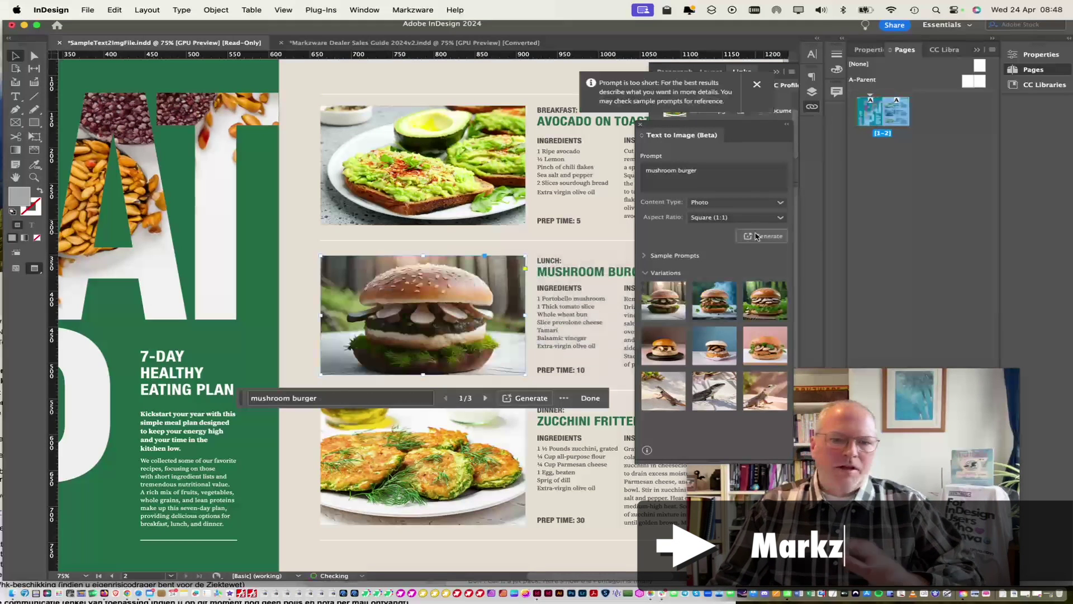
# Step: Compare the three burger variations and keep the second (2/3) in the lunch frame
pyautogui.click(720, 312)
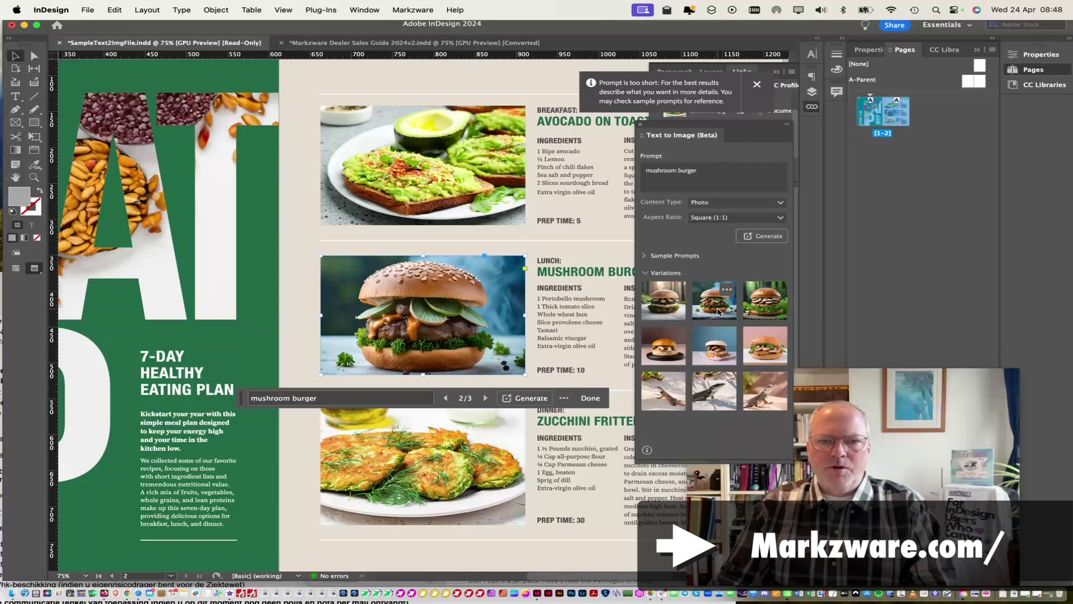
pyautogui.click(765, 311)
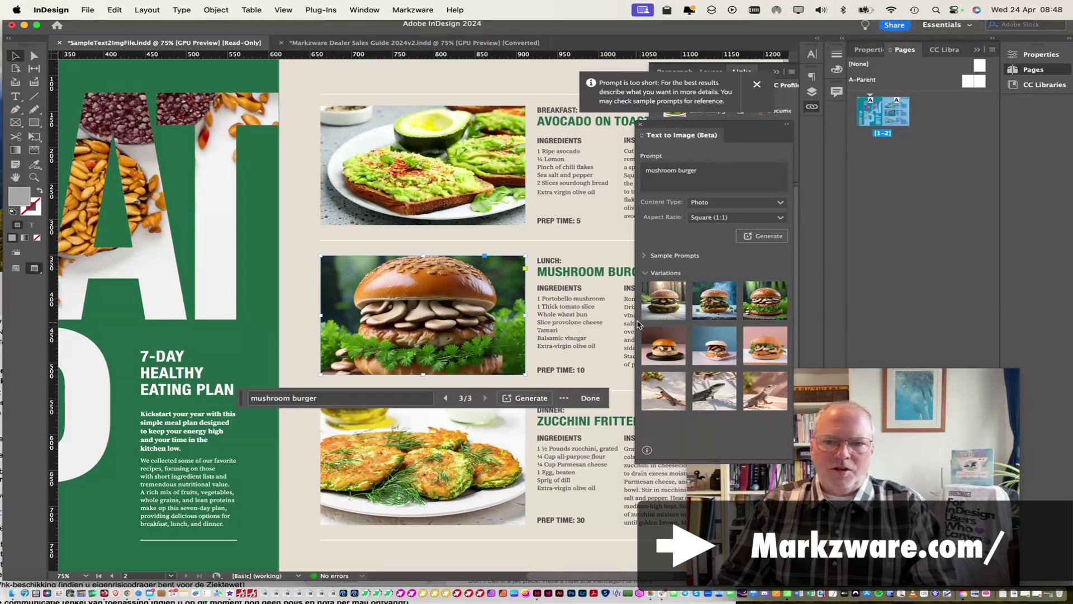
pyautogui.click(708, 311)
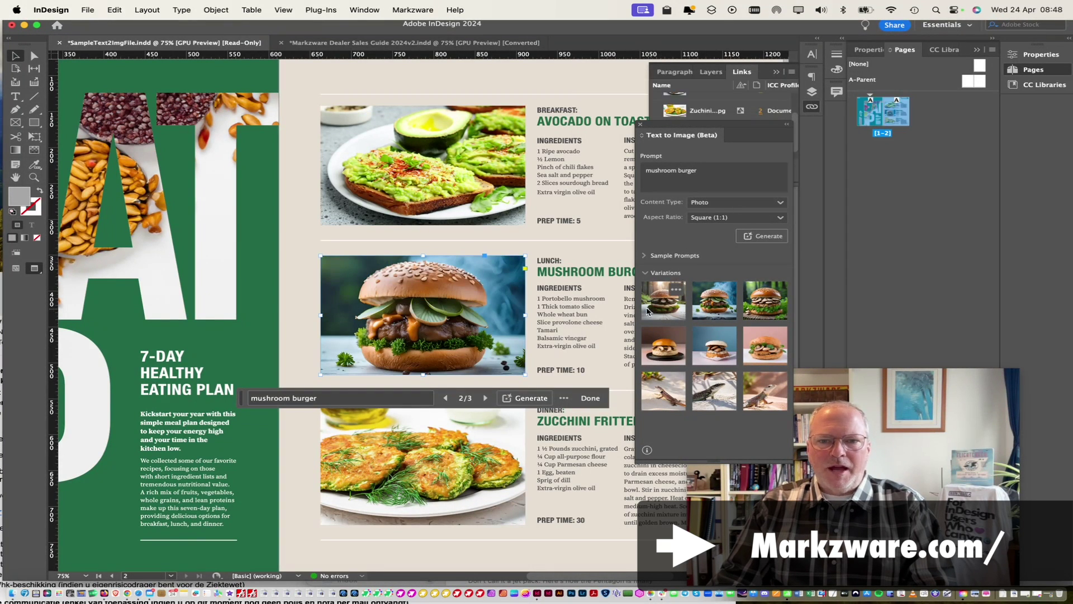
pyautogui.click(670, 311)
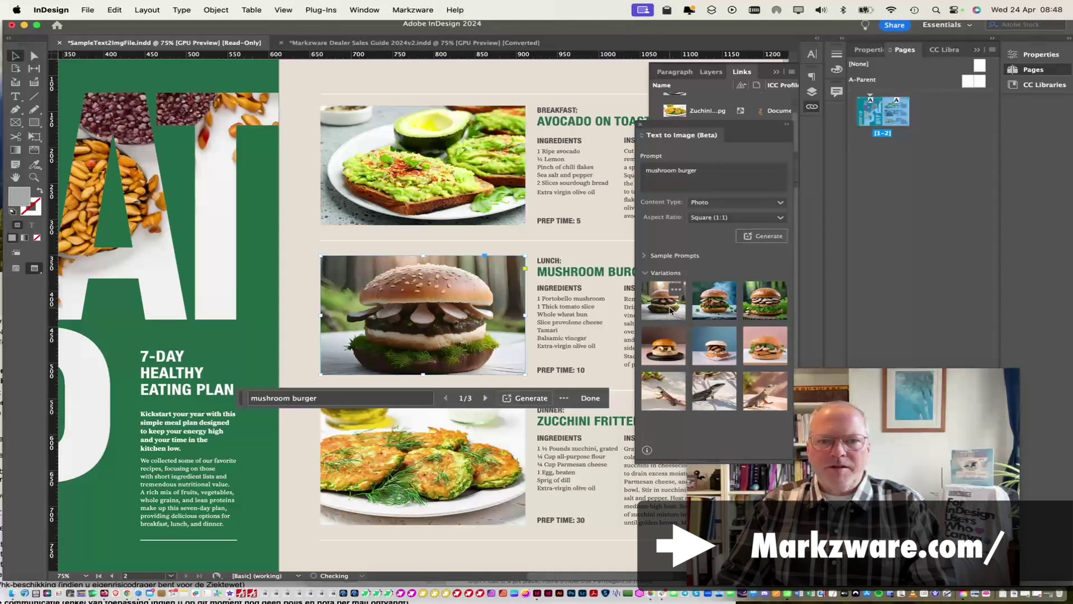
pyautogui.click(712, 311)
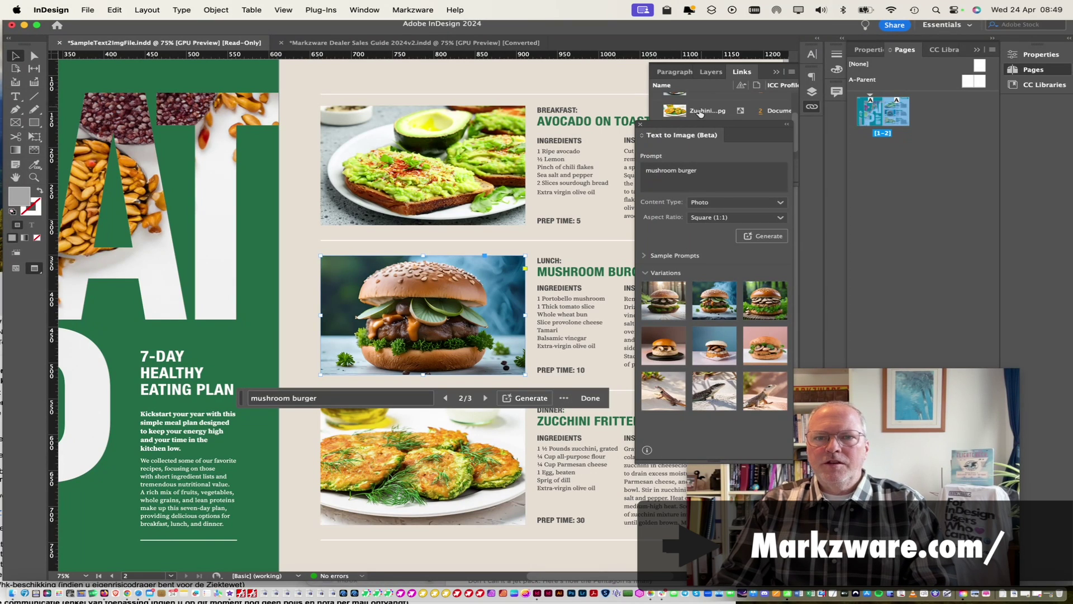
pyautogui.scroll(2, 703, 110)
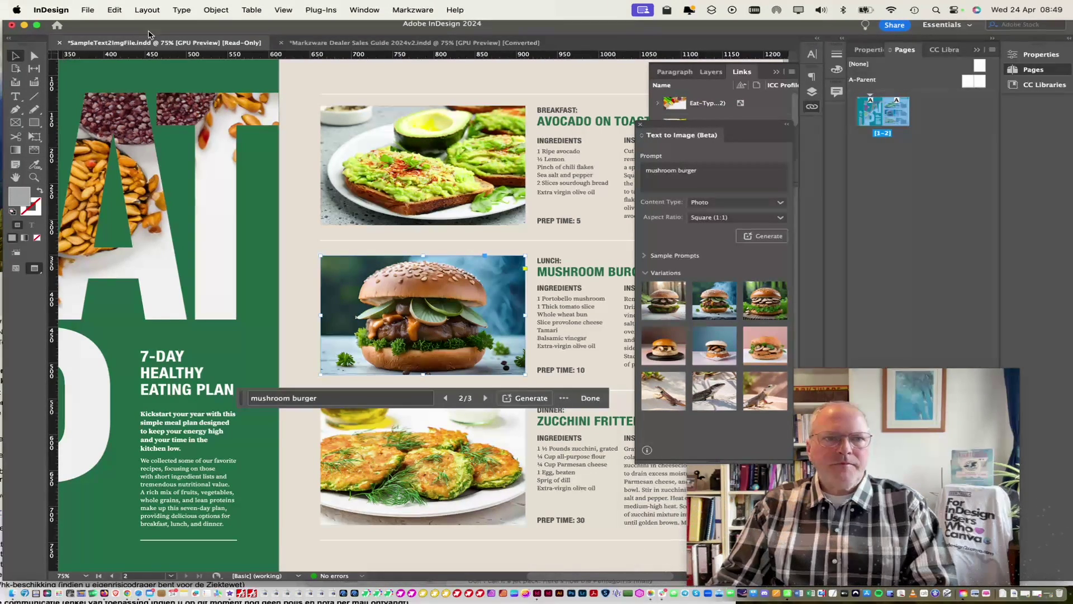
# Step: Save the recipe locally as SampleText2ImgFile-AI-Generative-AI.indd and close both documents without saving the guide
pyautogui.click(89, 9)
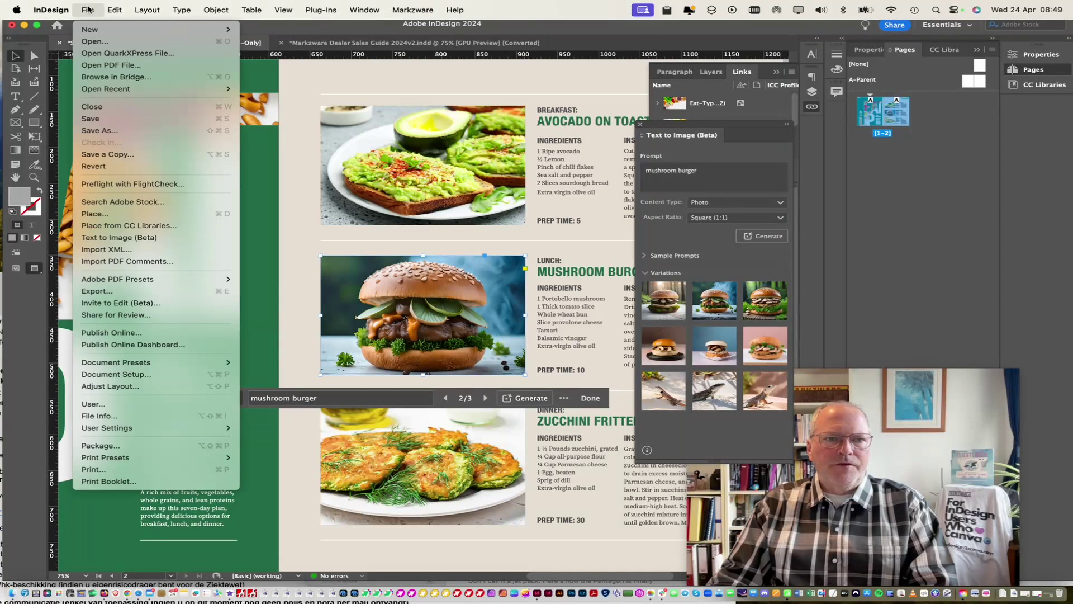
pyautogui.click(110, 133)
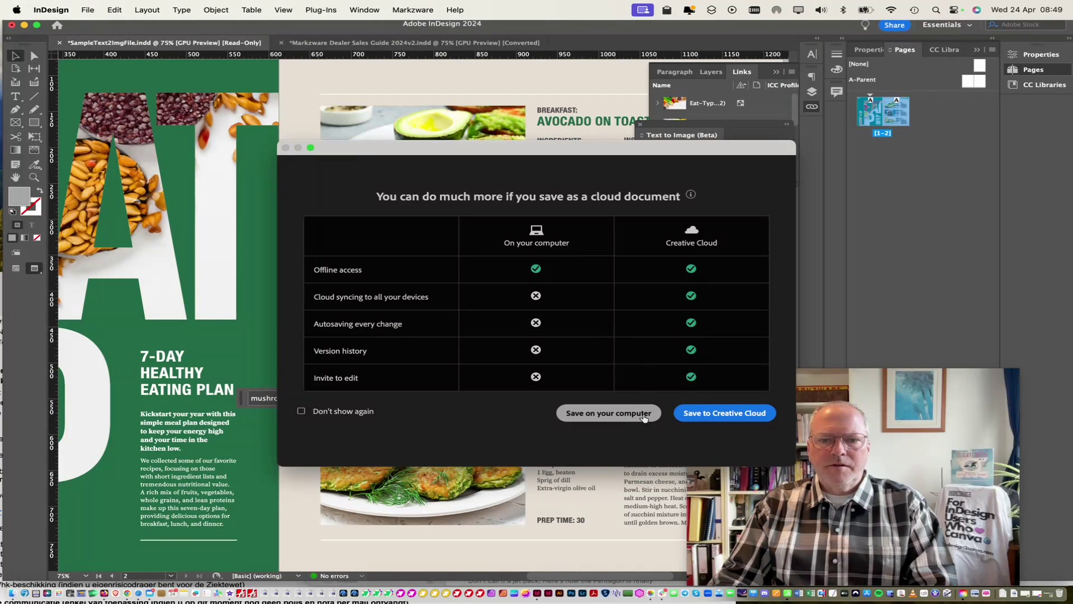
pyautogui.click(607, 415)
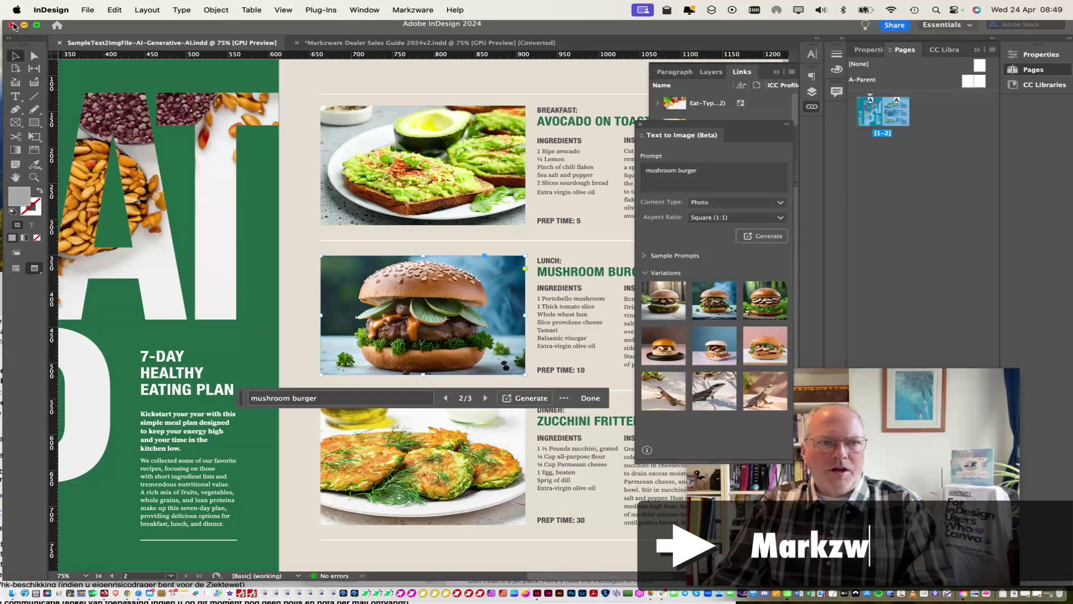
pyautogui.click(13, 26)
pyautogui.click(539, 319)
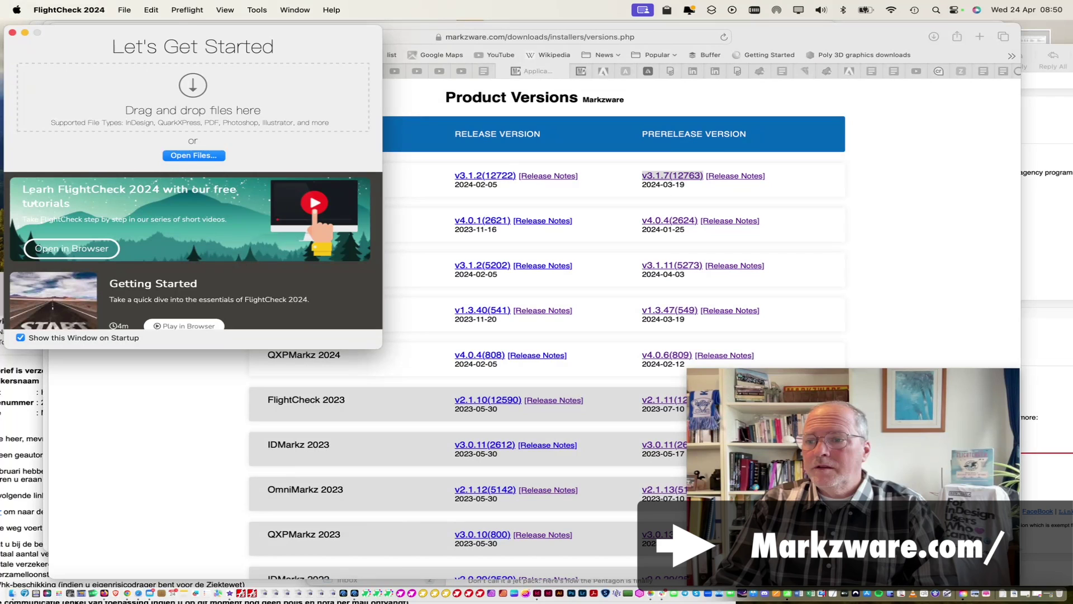
# Step: Drop the saved recipe .indd into FlightCheck and view its Page 2 recipes
pyautogui.moveTo(660, 374); pyautogui.dragTo(228, 85)
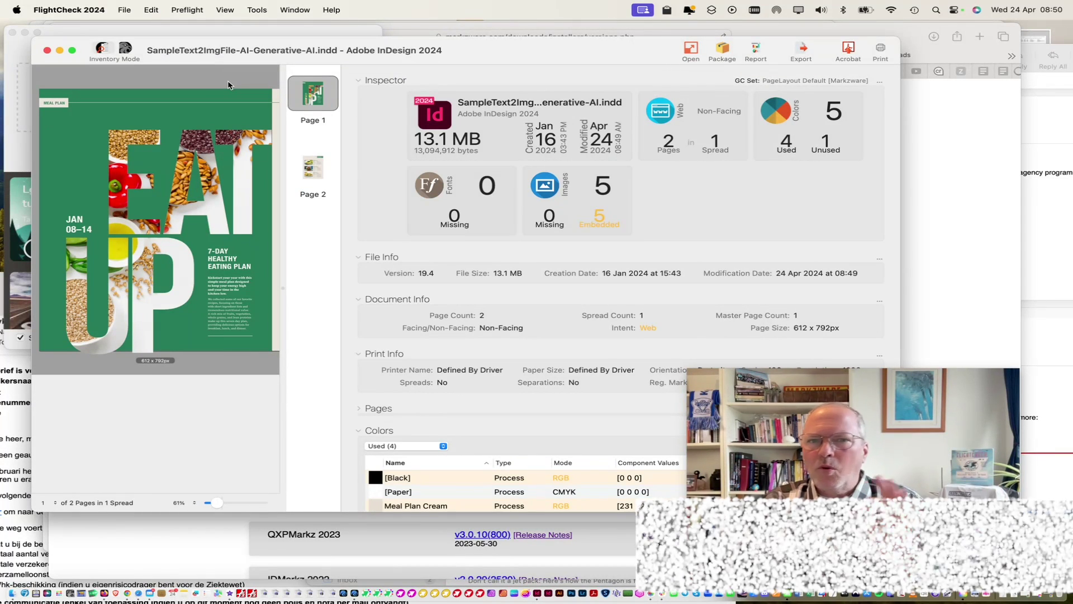
pyautogui.click(321, 168)
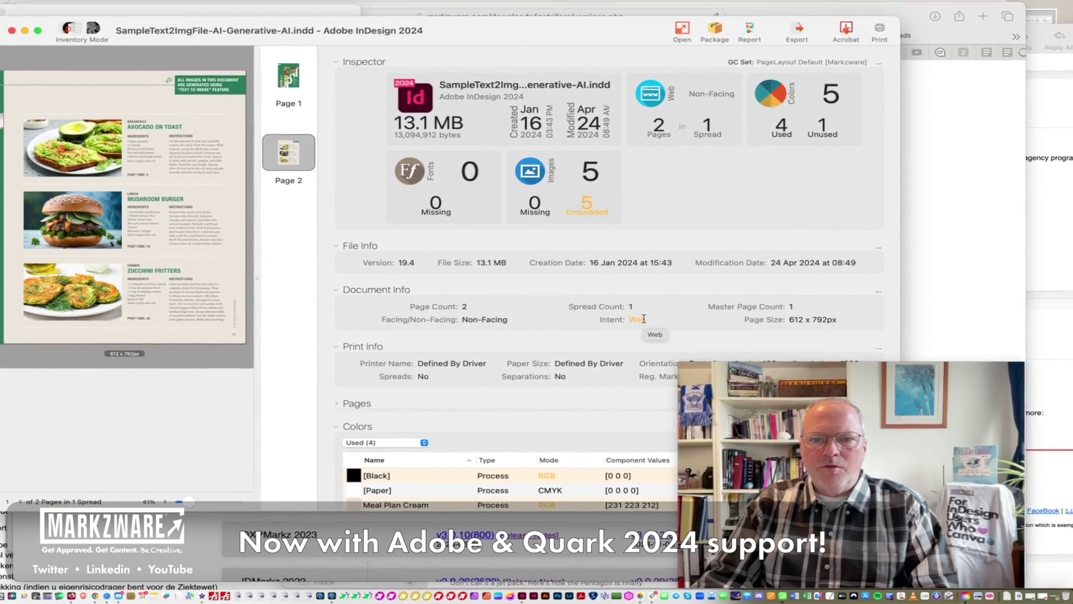
pyautogui.scroll(-2, 644, 318)
pyautogui.scroll(-5, 644, 319)
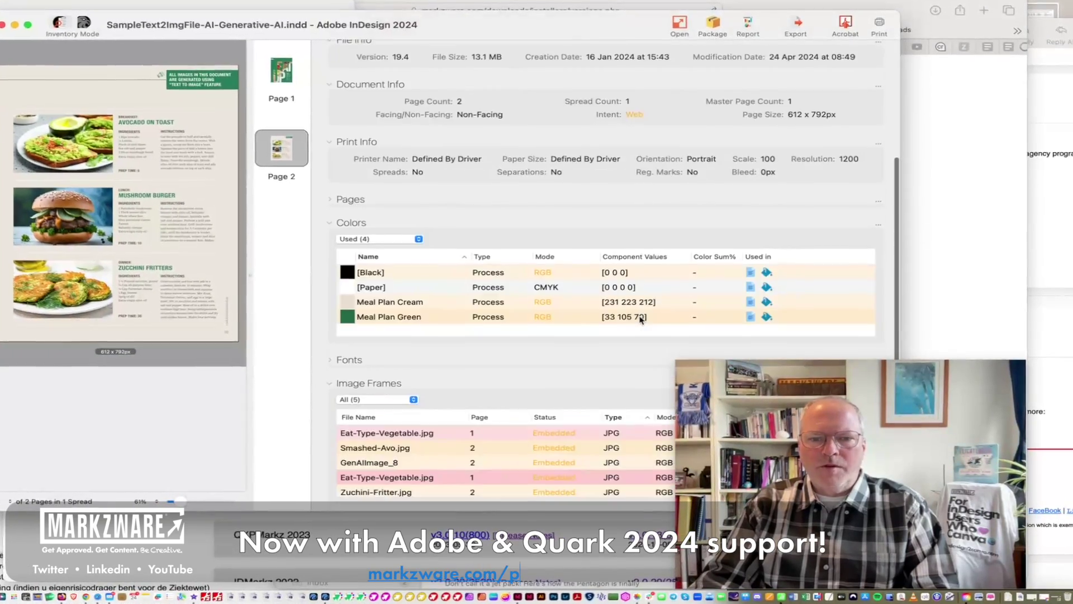
pyautogui.scroll(-5, 643, 319)
pyautogui.scroll(4, 640, 318)
pyautogui.scroll(5, 636, 317)
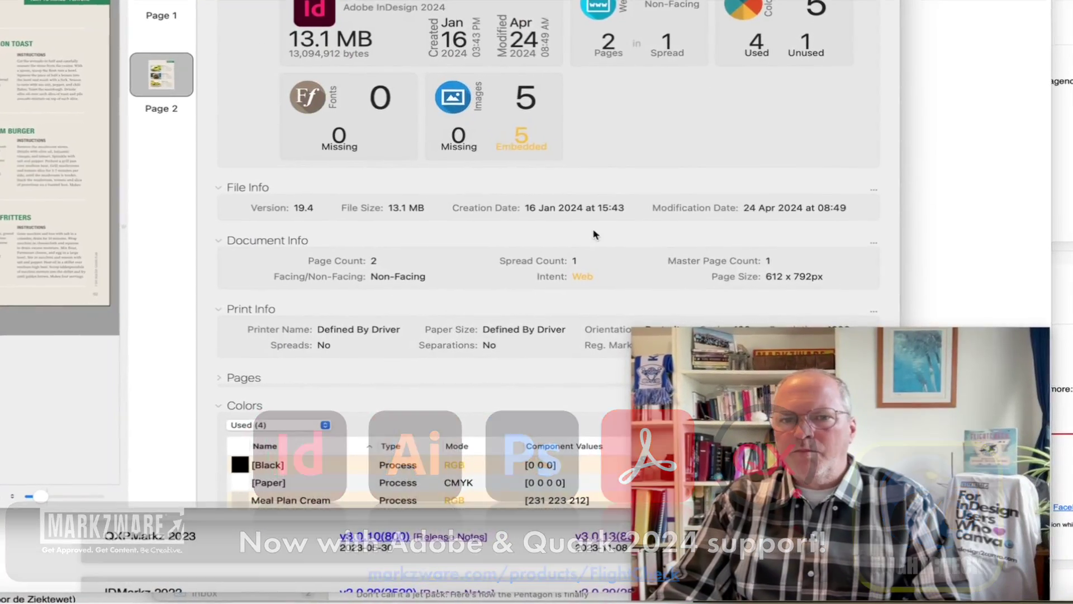
# Step: Expand the Embedded results and scroll to Image Frames listing the five embedded images, including GenAIImage_8
pyautogui.scroll(-5, 594, 233)
pyautogui.scroll(-5, 557, 214)
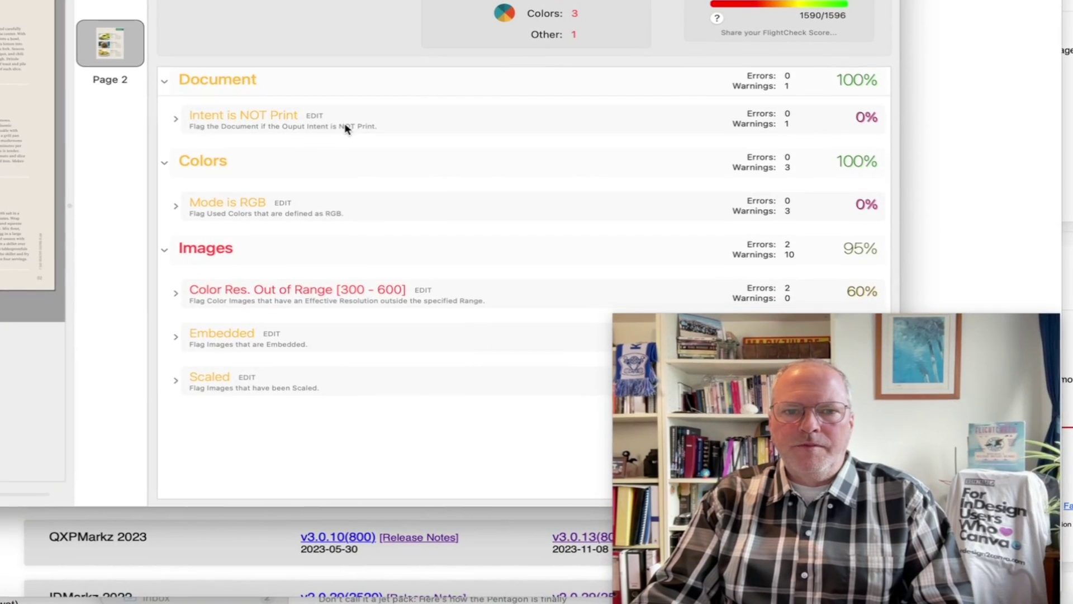
pyautogui.click(163, 340)
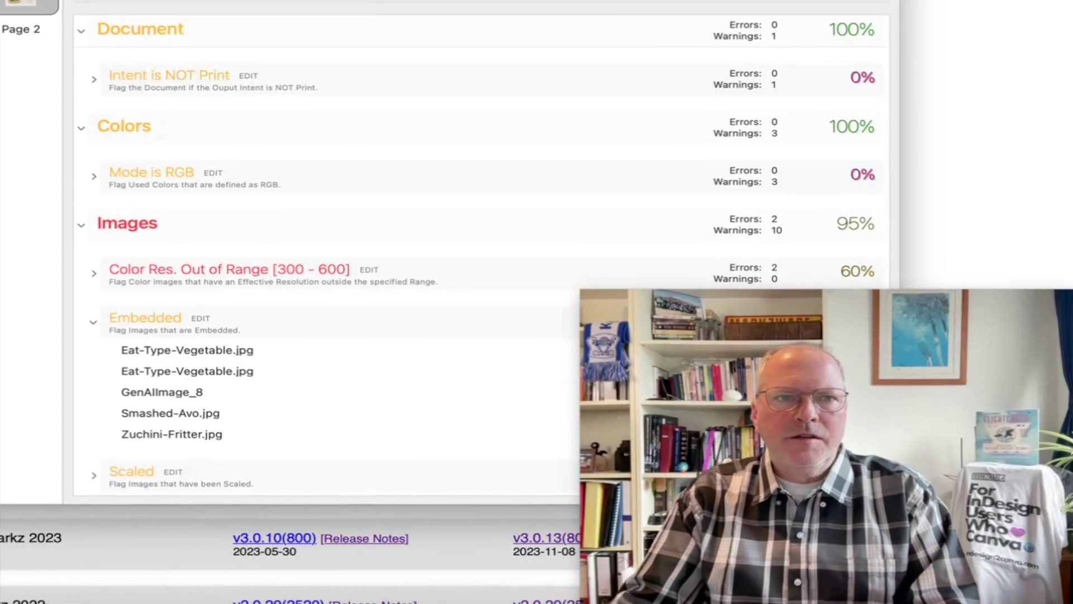
pyautogui.scroll(-10, 335, 255)
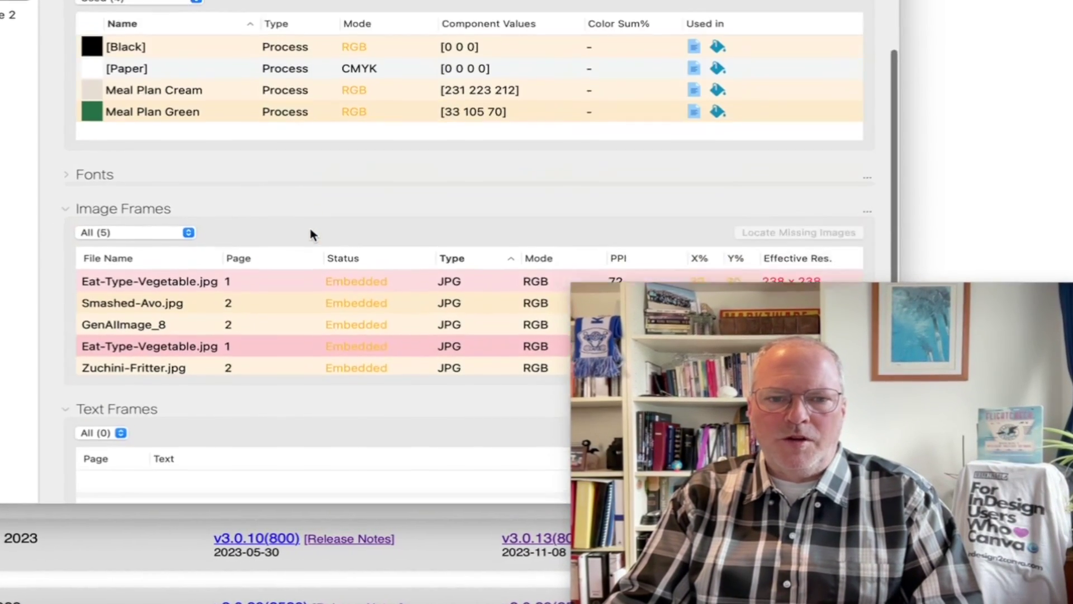
pyautogui.scroll(3, 308, 225)
pyautogui.scroll(-3, 303, 222)
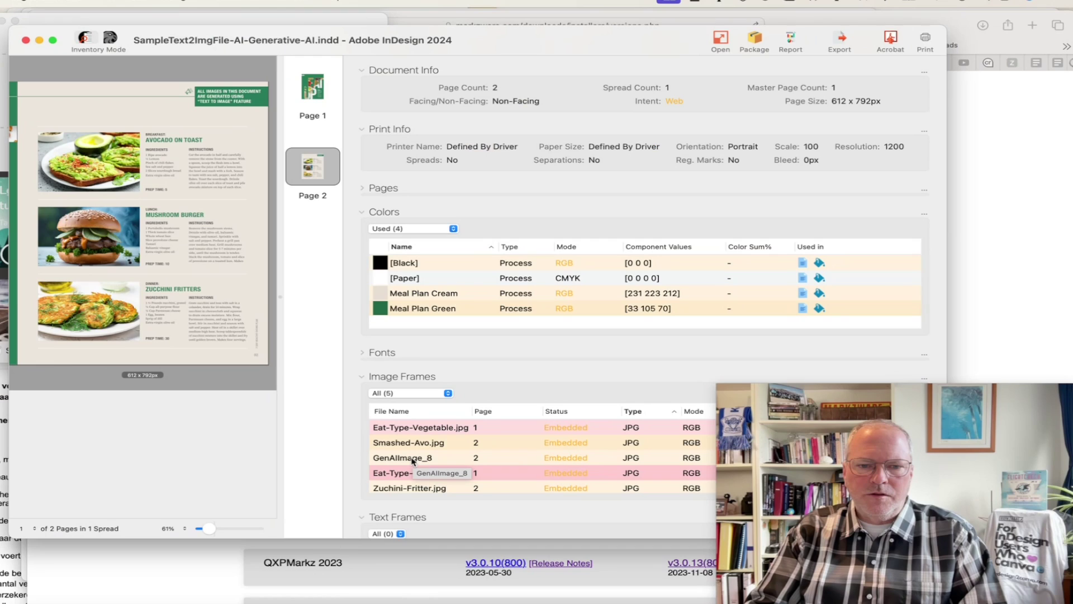
# Step: Show the GenAIImage_8 details popover and nudge the inspection window into place
pyautogui.click(414, 458)
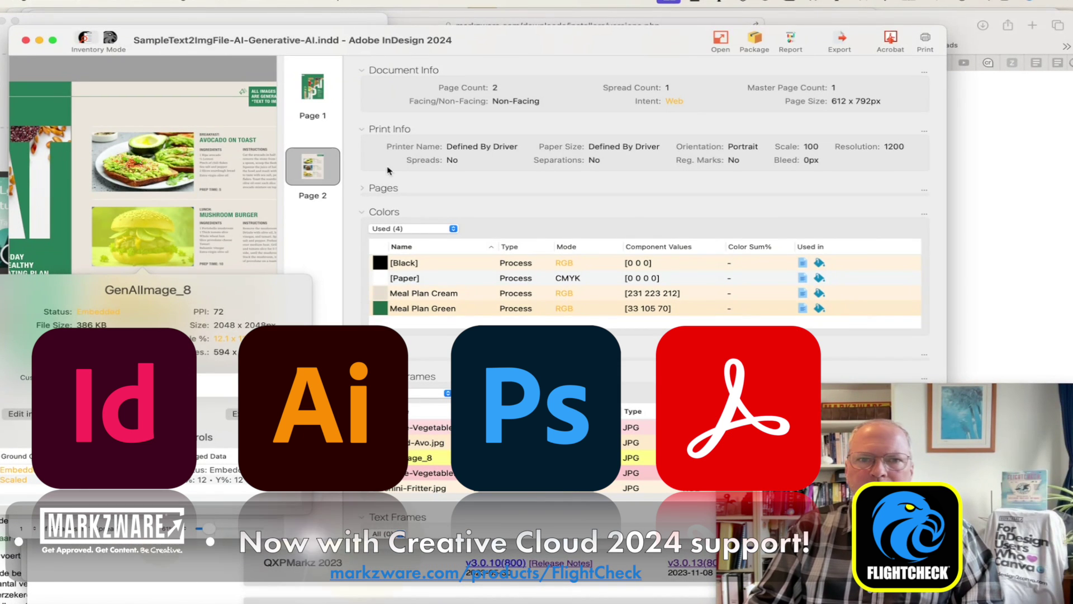
pyautogui.moveTo(521, 38); pyautogui.dragTo(515, 37)
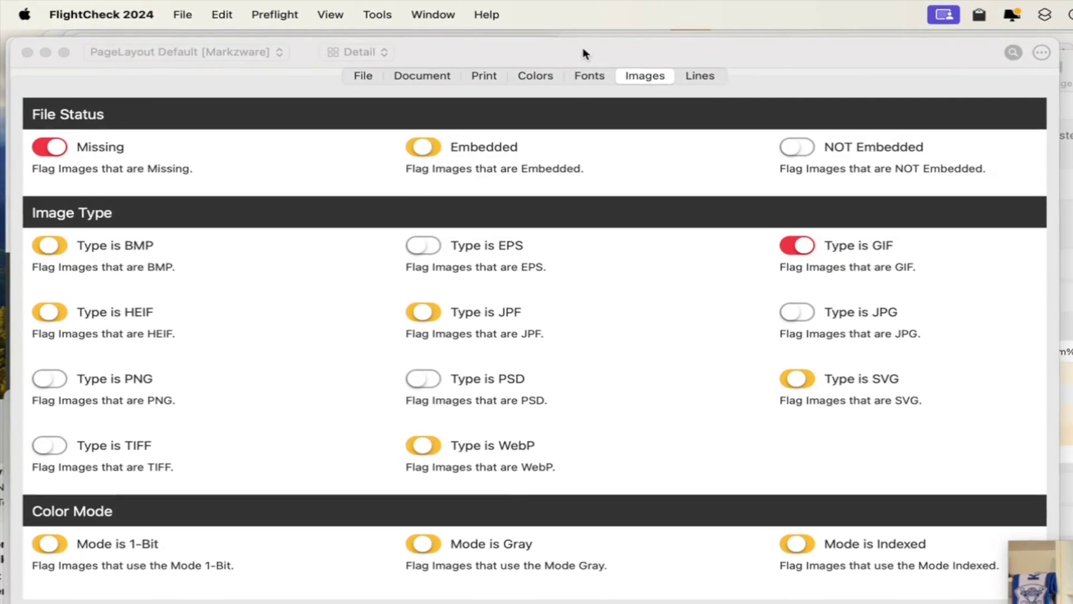
# Step: Close the image settings and compare Smashed-Avo.jpg's details against GenAIImage_8 in Image Frames
pyautogui.click(91, 49)
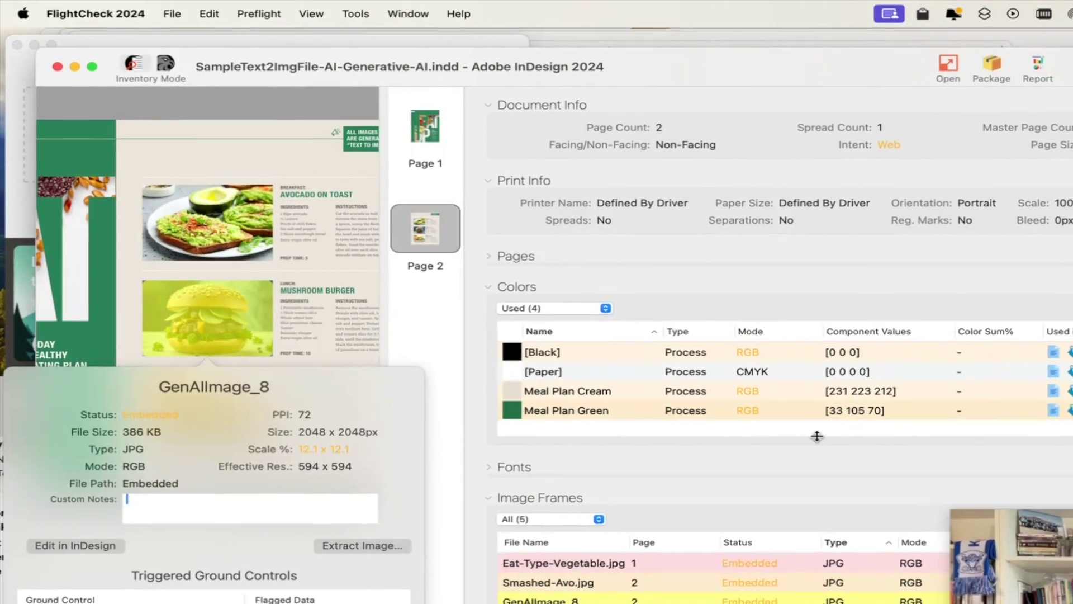
pyautogui.scroll(-5, 817, 436)
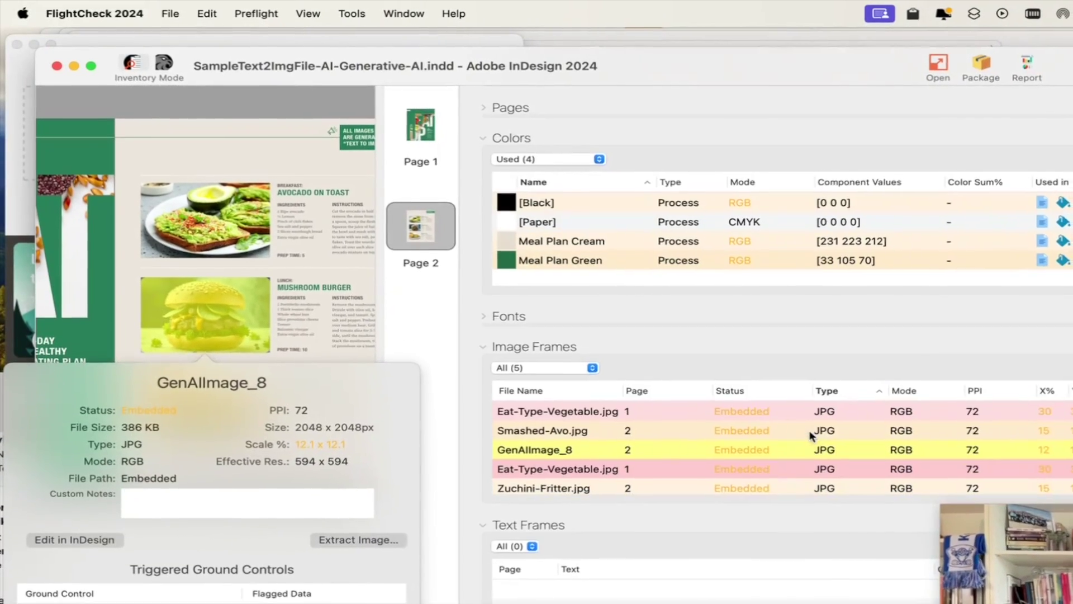
pyautogui.click(235, 211)
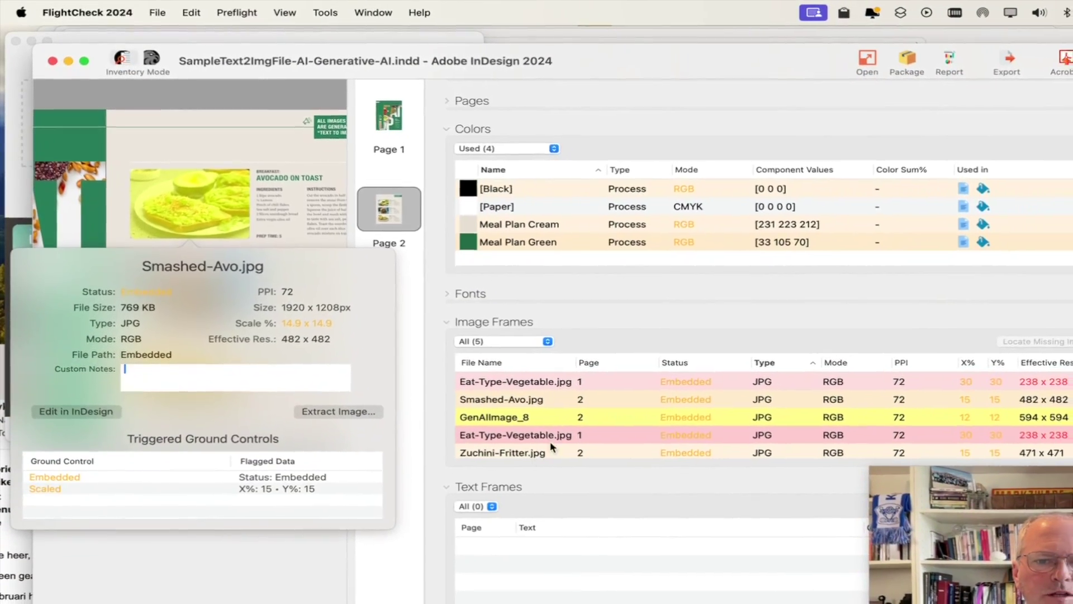
pyautogui.click(521, 427)
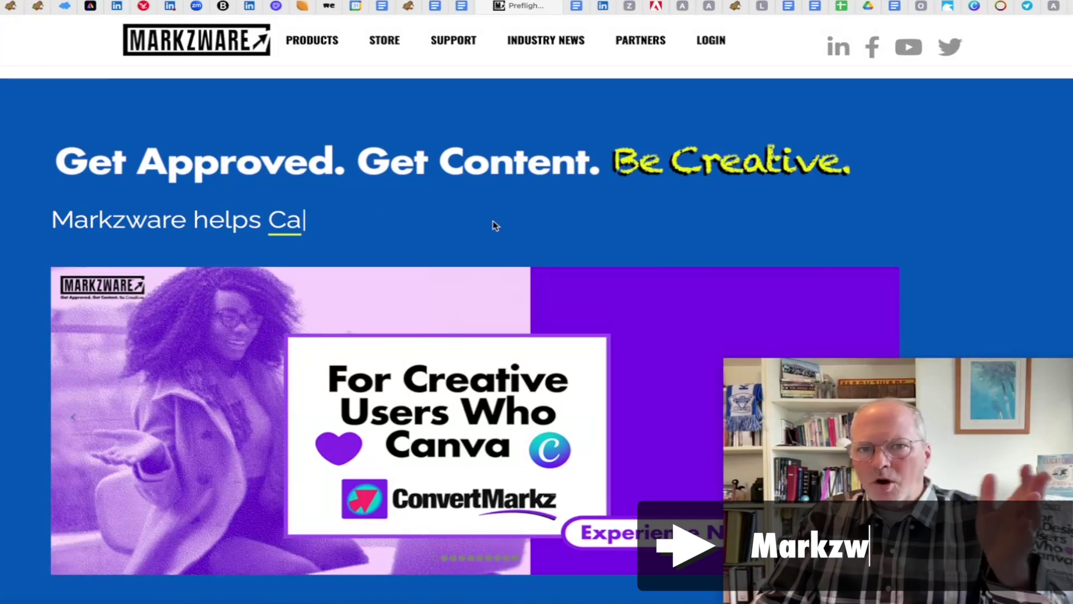
# Step: Scroll the Markzware home page to the FlightCheck icon and browse the FlightCheck product page
pyautogui.scroll(-1, 488, 279)
pyautogui.scroll(-2, 488, 279)
pyautogui.scroll(-3, 488, 279)
pyautogui.scroll(-2, 487, 279)
pyautogui.scroll(-7, 486, 280)
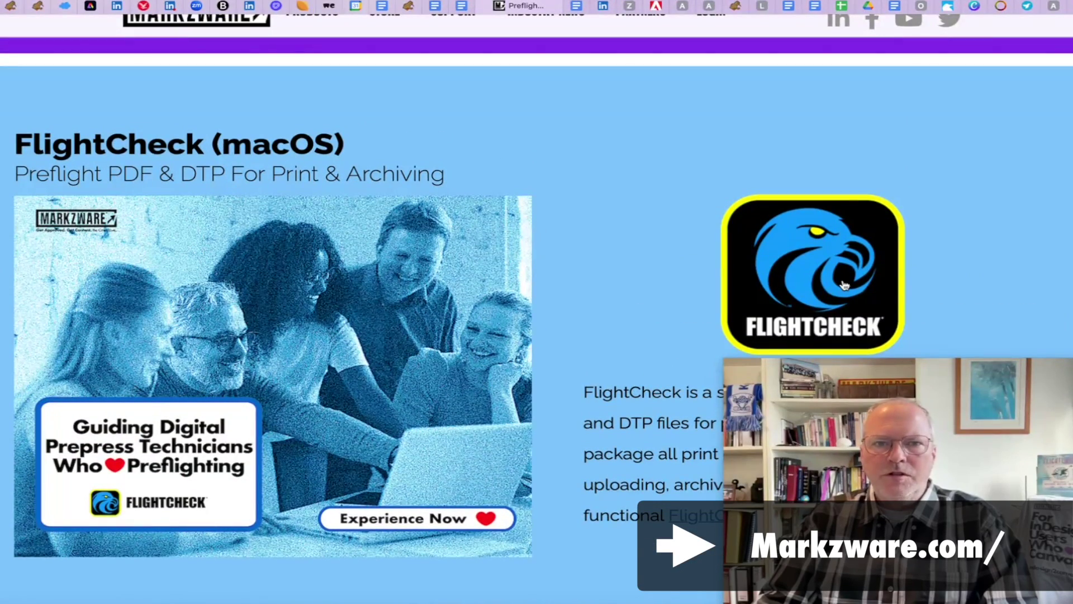
pyautogui.click(844, 285)
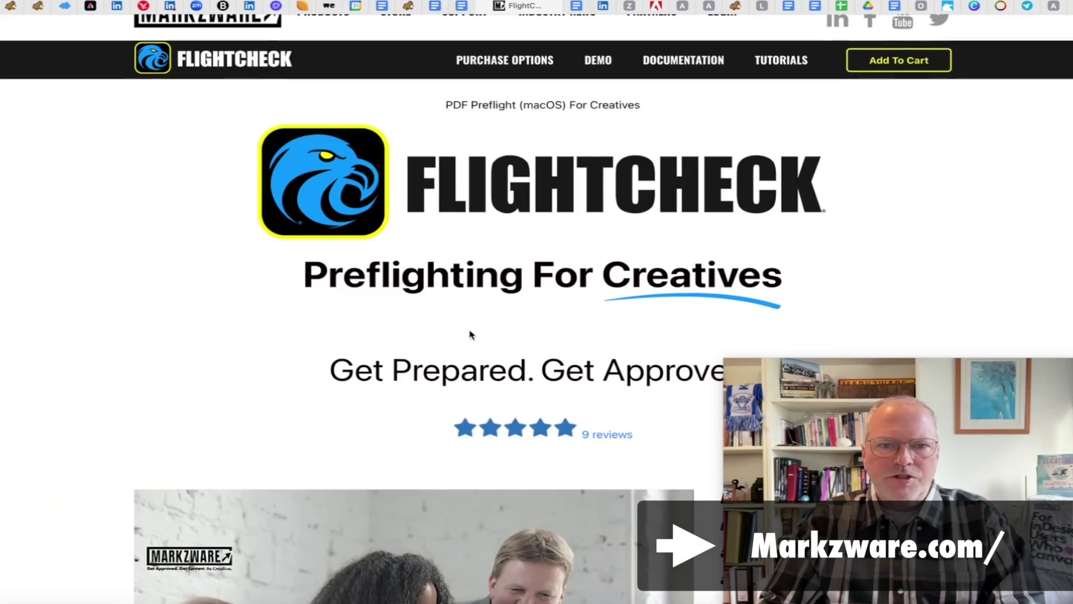
pyautogui.scroll(-2, 470, 334)
pyautogui.scroll(-5, 470, 334)
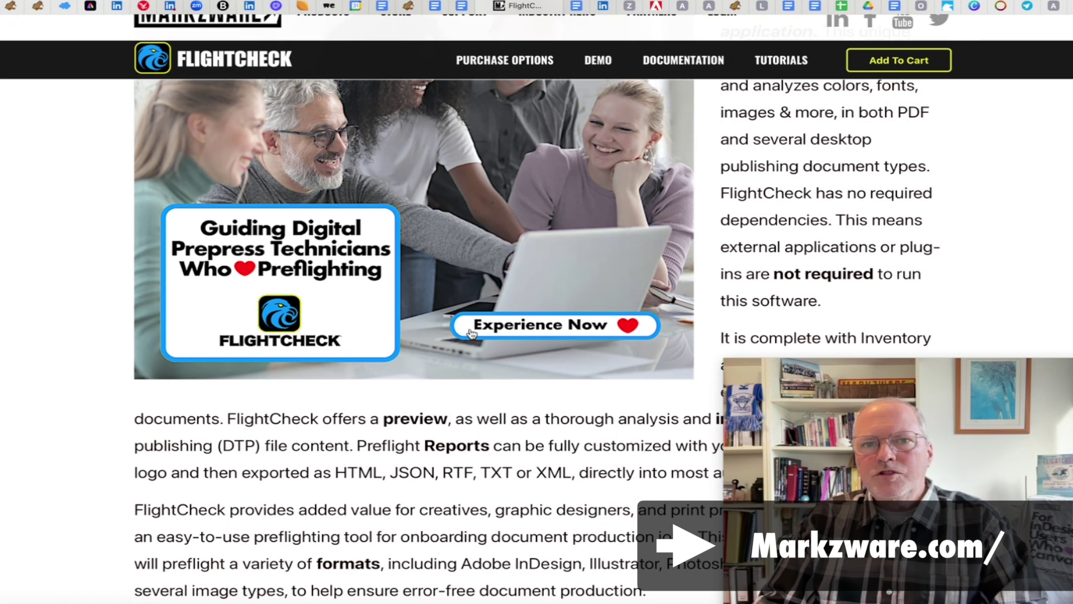
pyautogui.scroll(3, 472, 334)
pyautogui.scroll(1, 472, 333)
pyautogui.scroll(2, 472, 333)
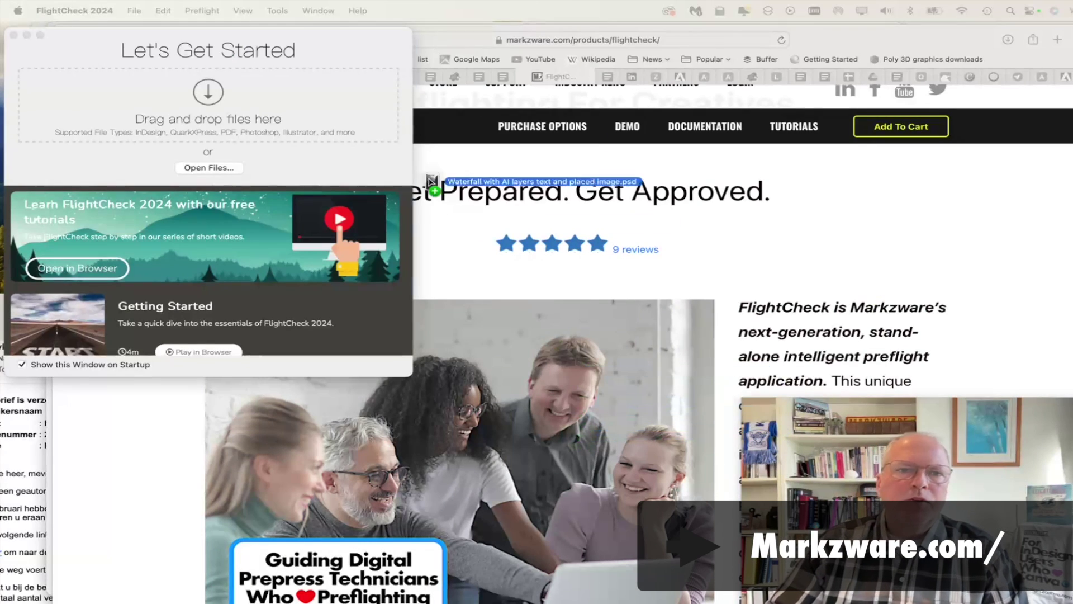
# Step: Preflight the Waterfall PSD and show generative.psb's details flagged as generative AI
pyautogui.moveTo(432, 182); pyautogui.dragTo(297, 95)
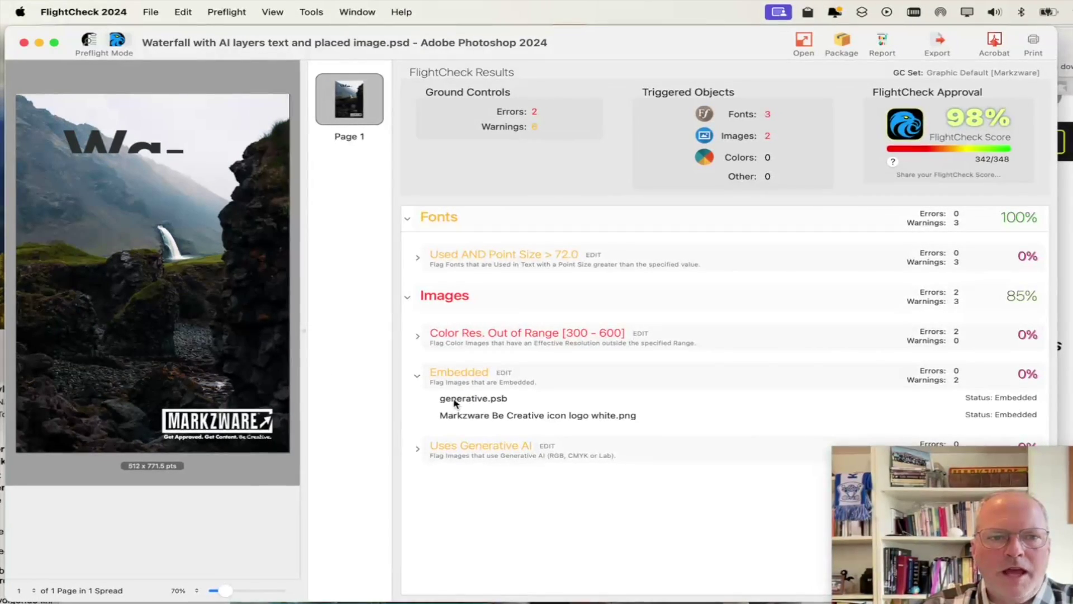
pyautogui.doubleClick(454, 399)
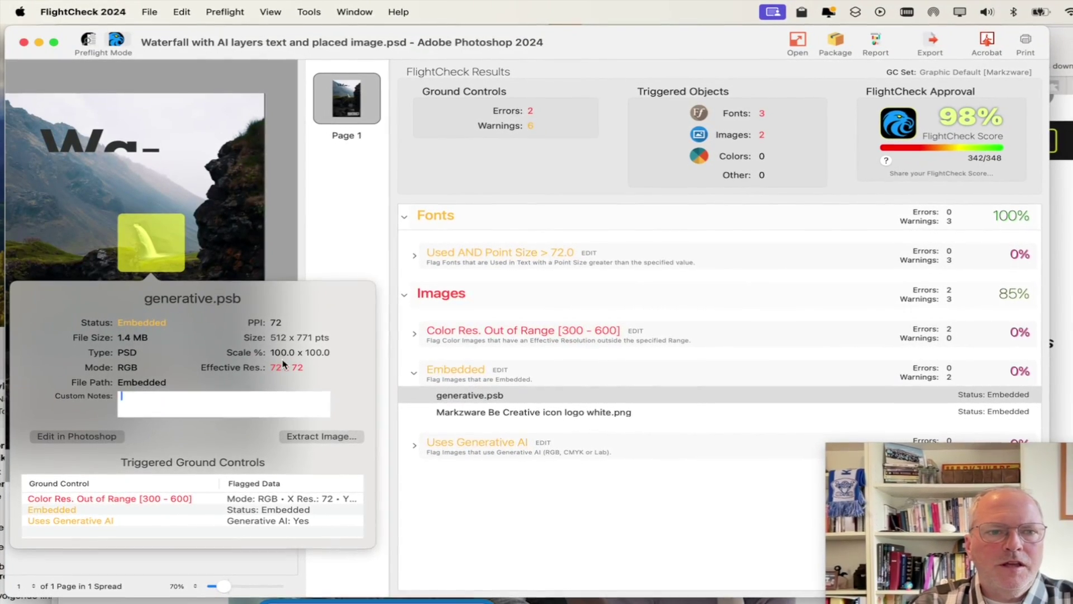